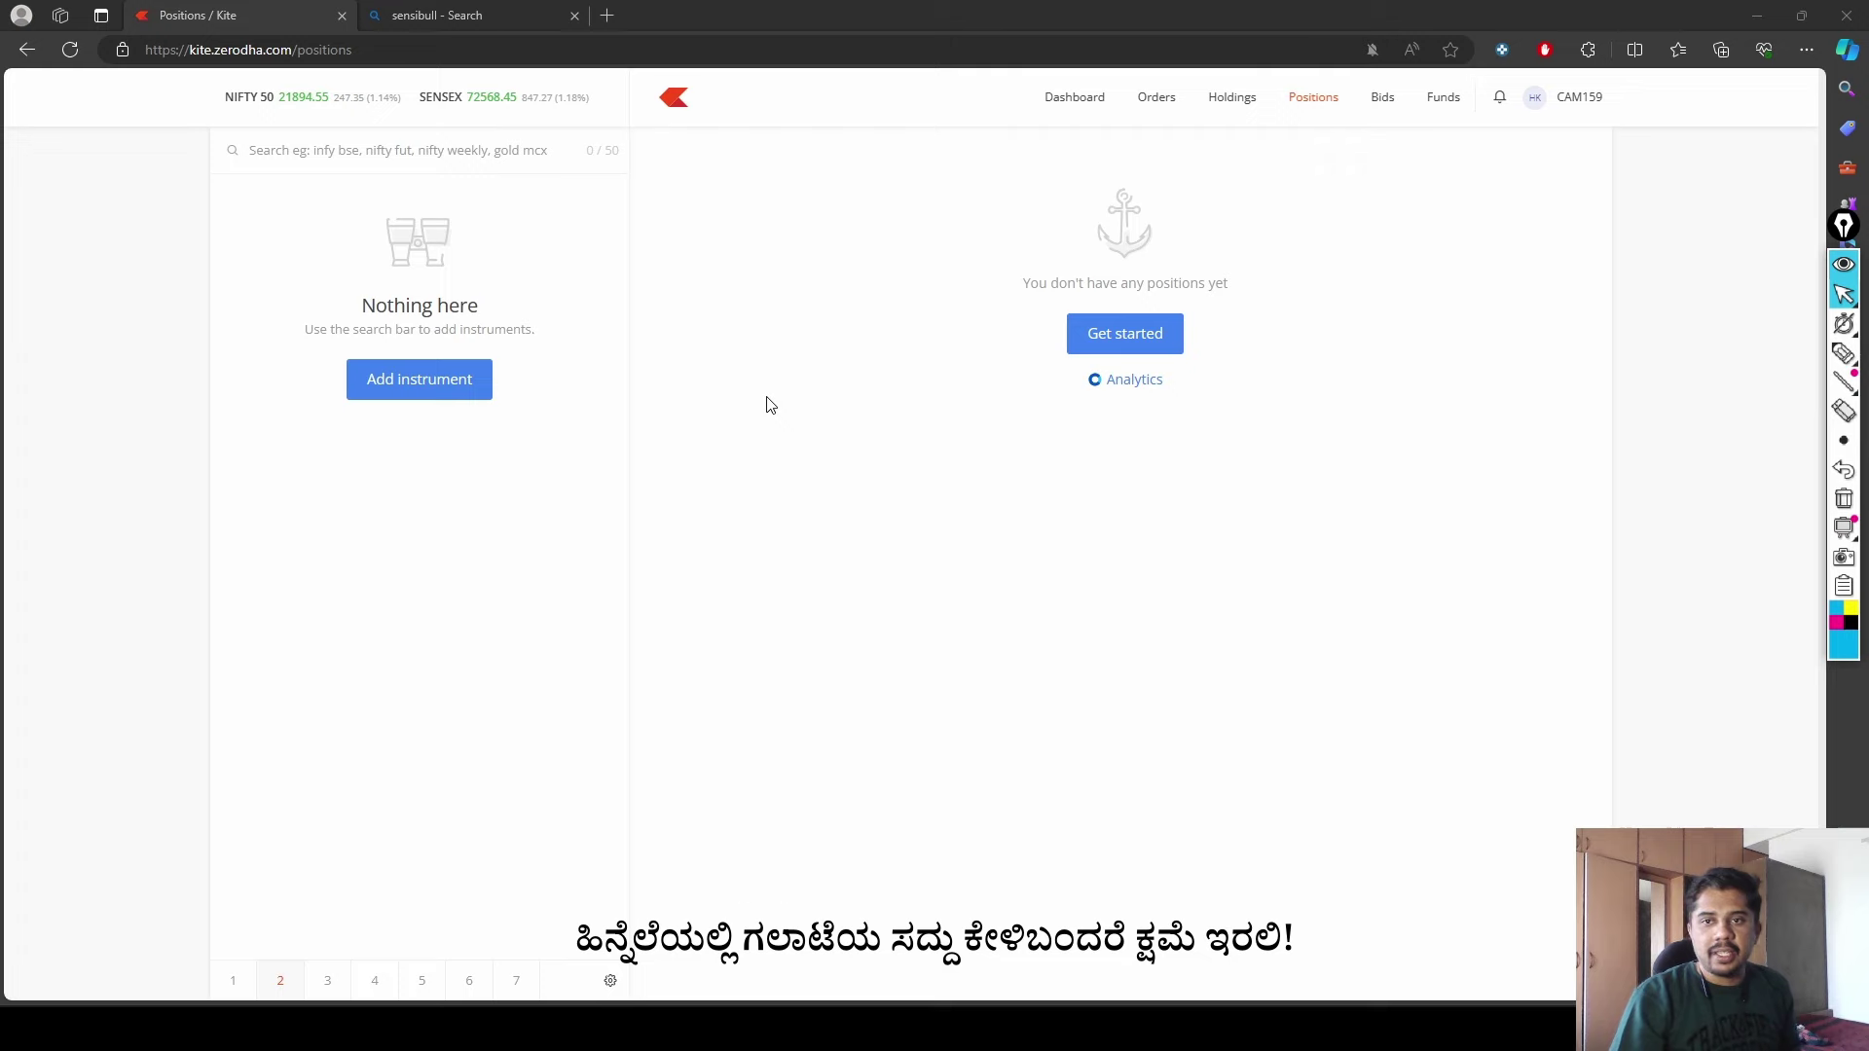
- Open the Sensibull site from the search results, log in, and open the Strategy Builder
left_click(451, 14)
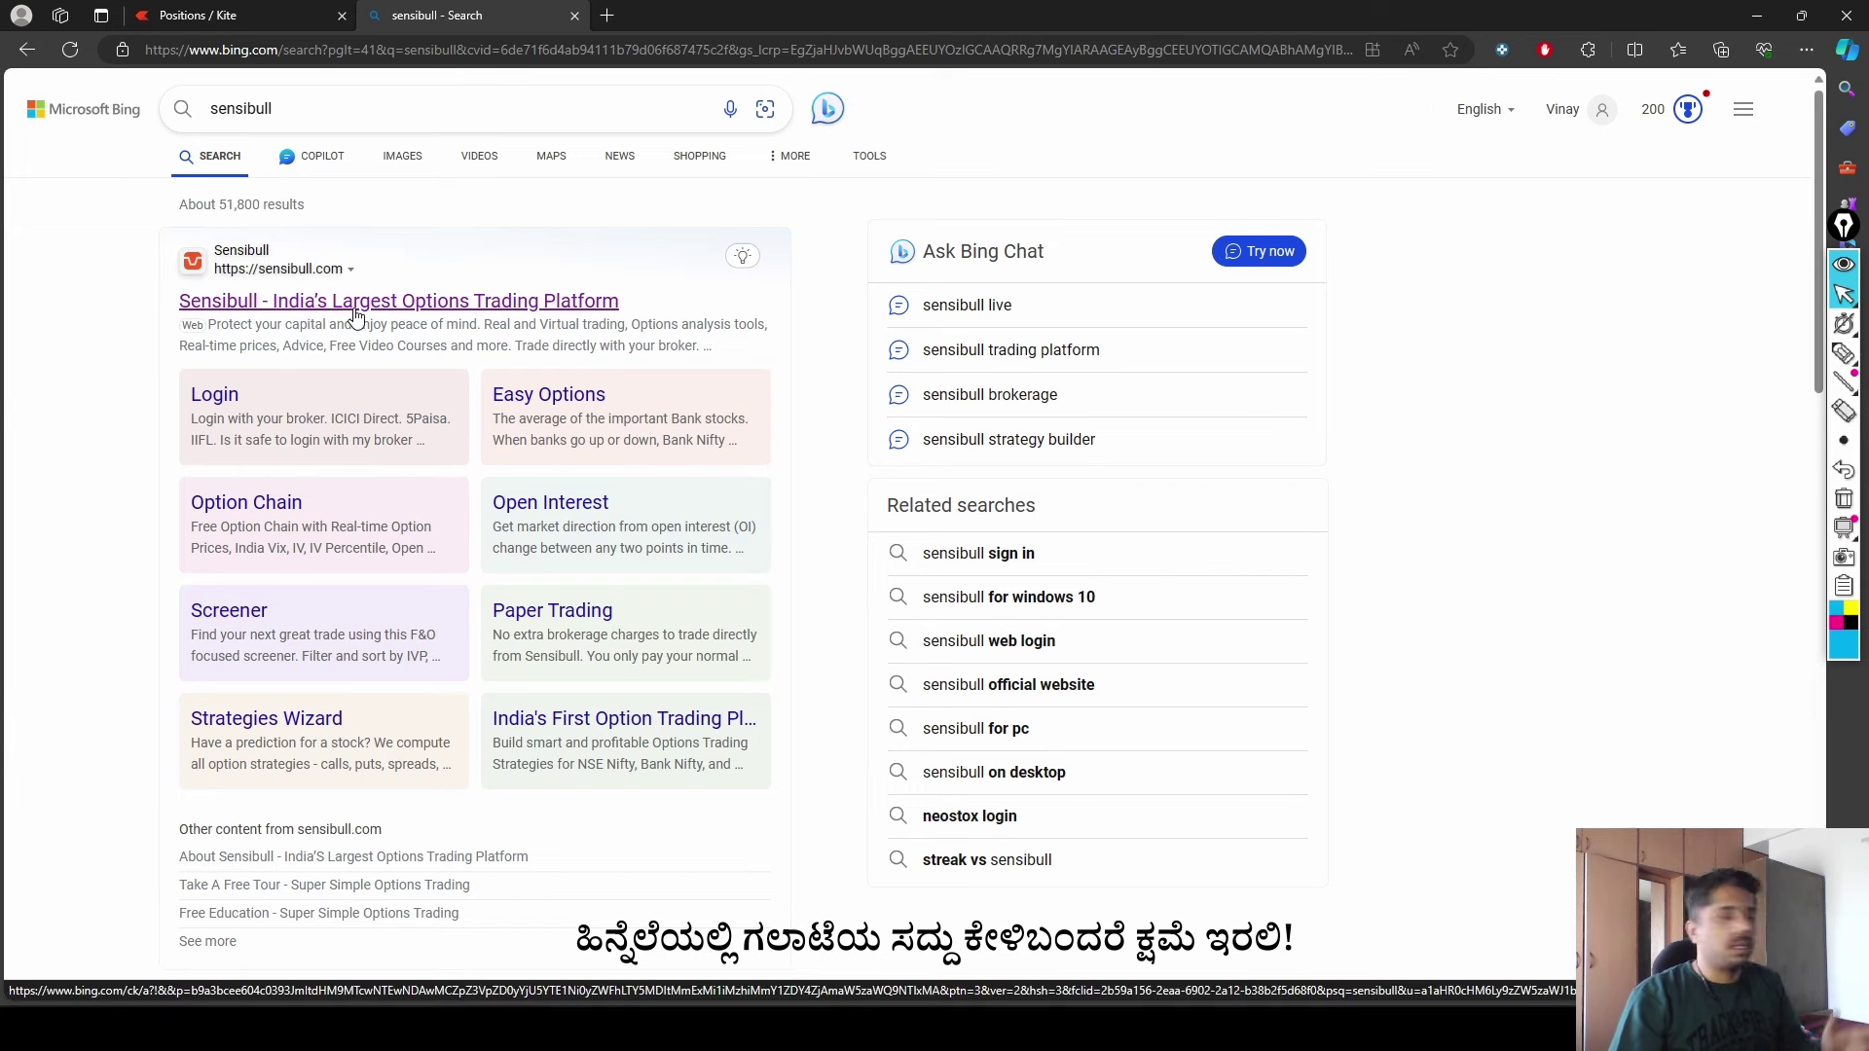
left_click(326, 309)
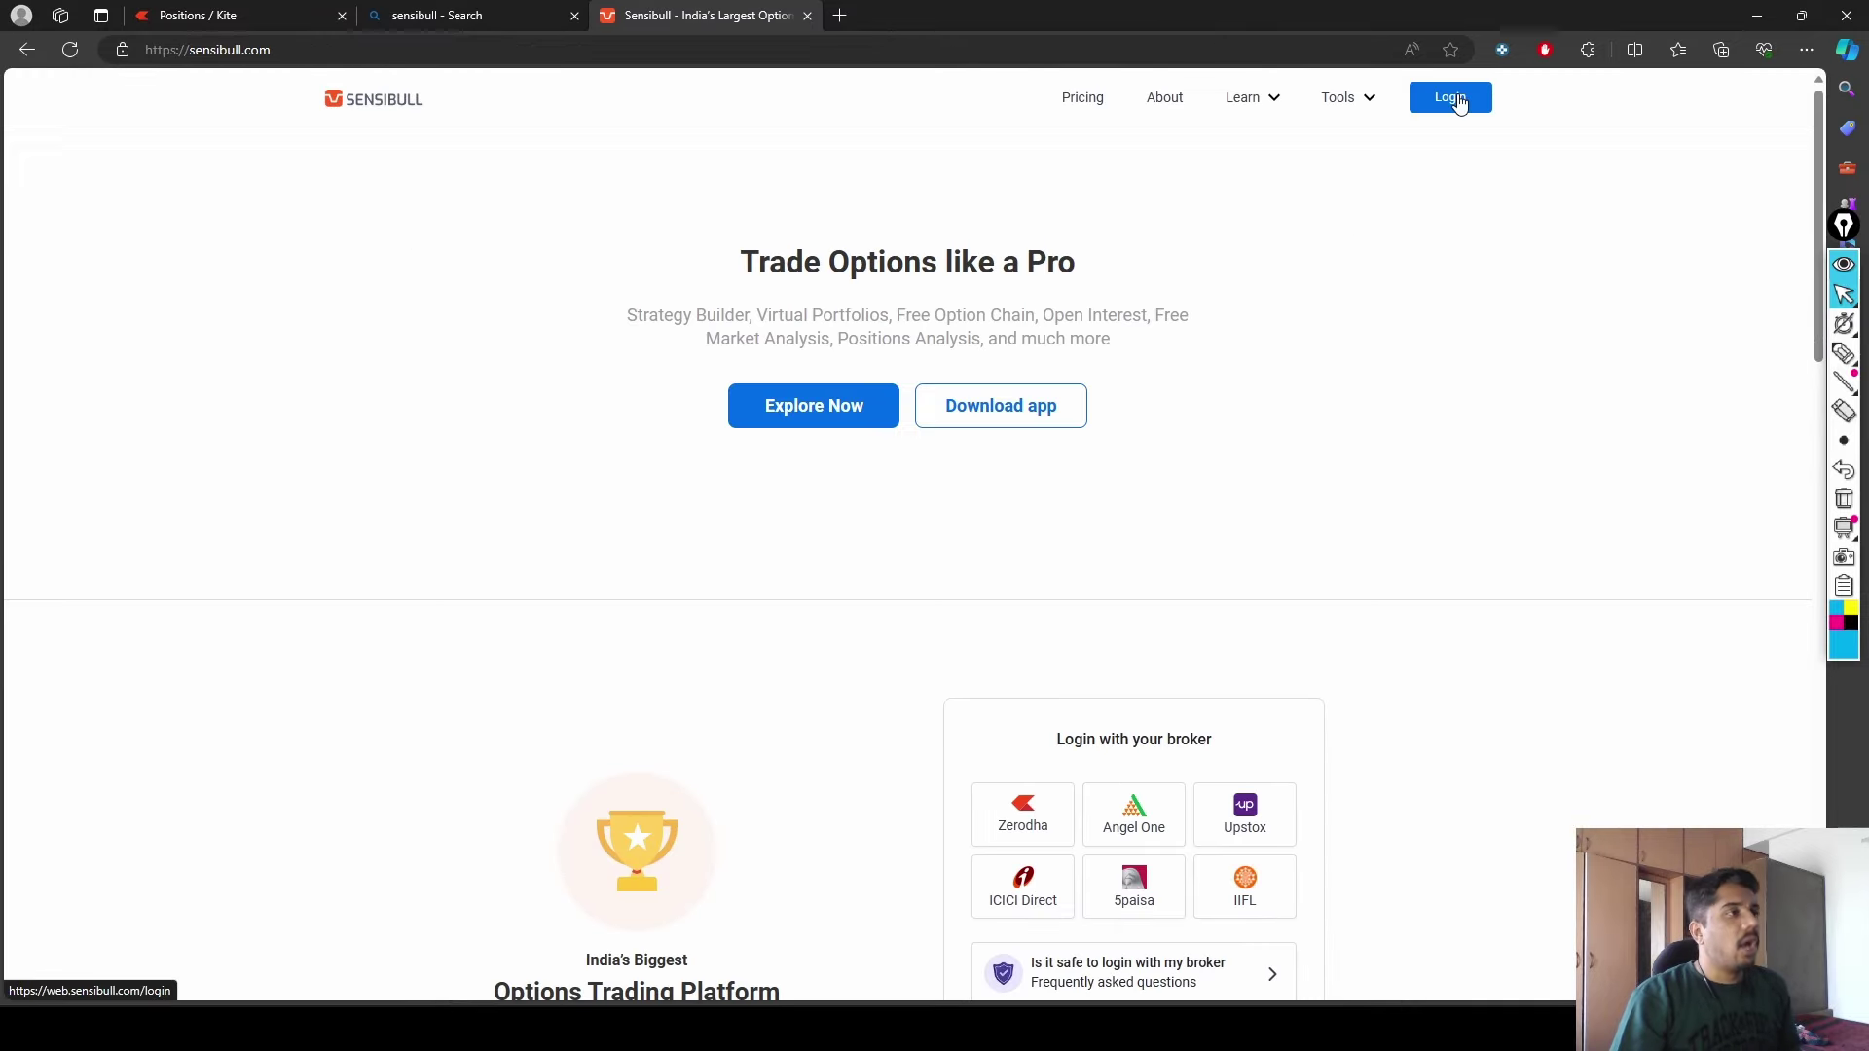
left_click(1457, 101)
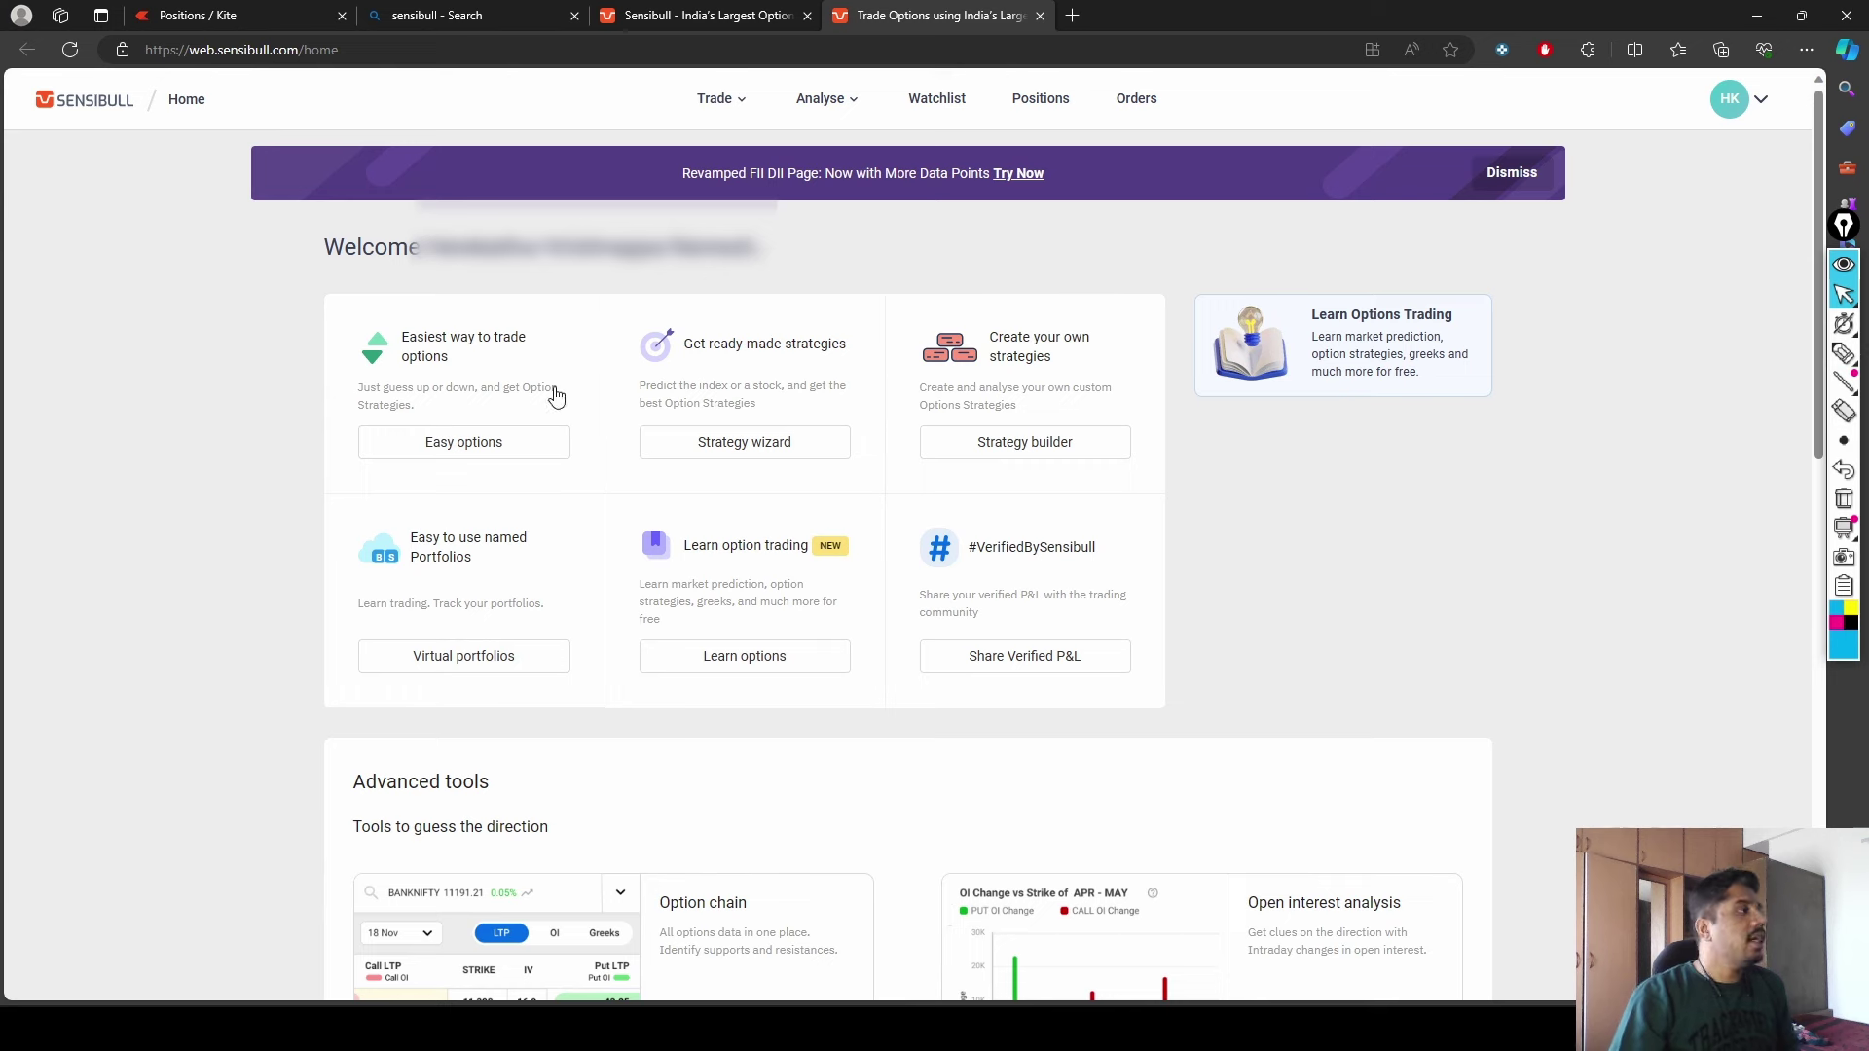
left_click(1012, 446)
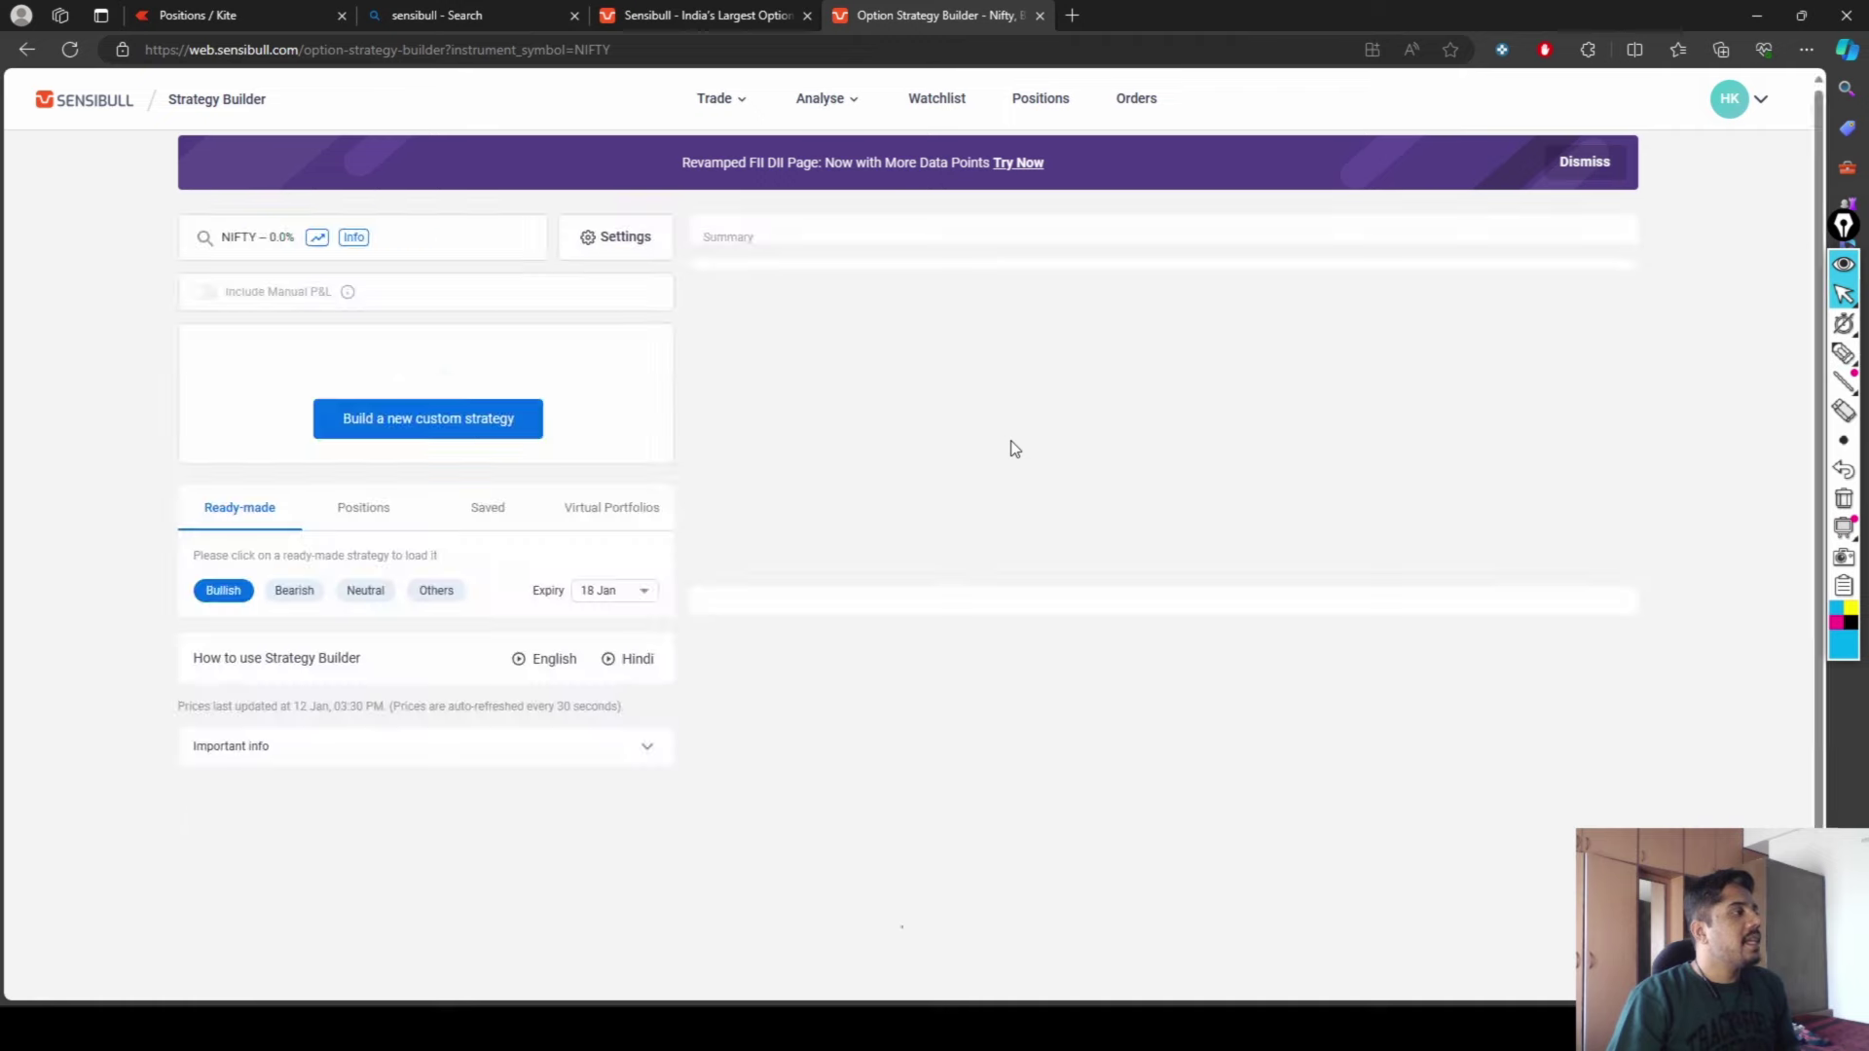
- Search the Strategy Builder's instruments for "midc" and close the list without choosing one
left_click(284, 236)
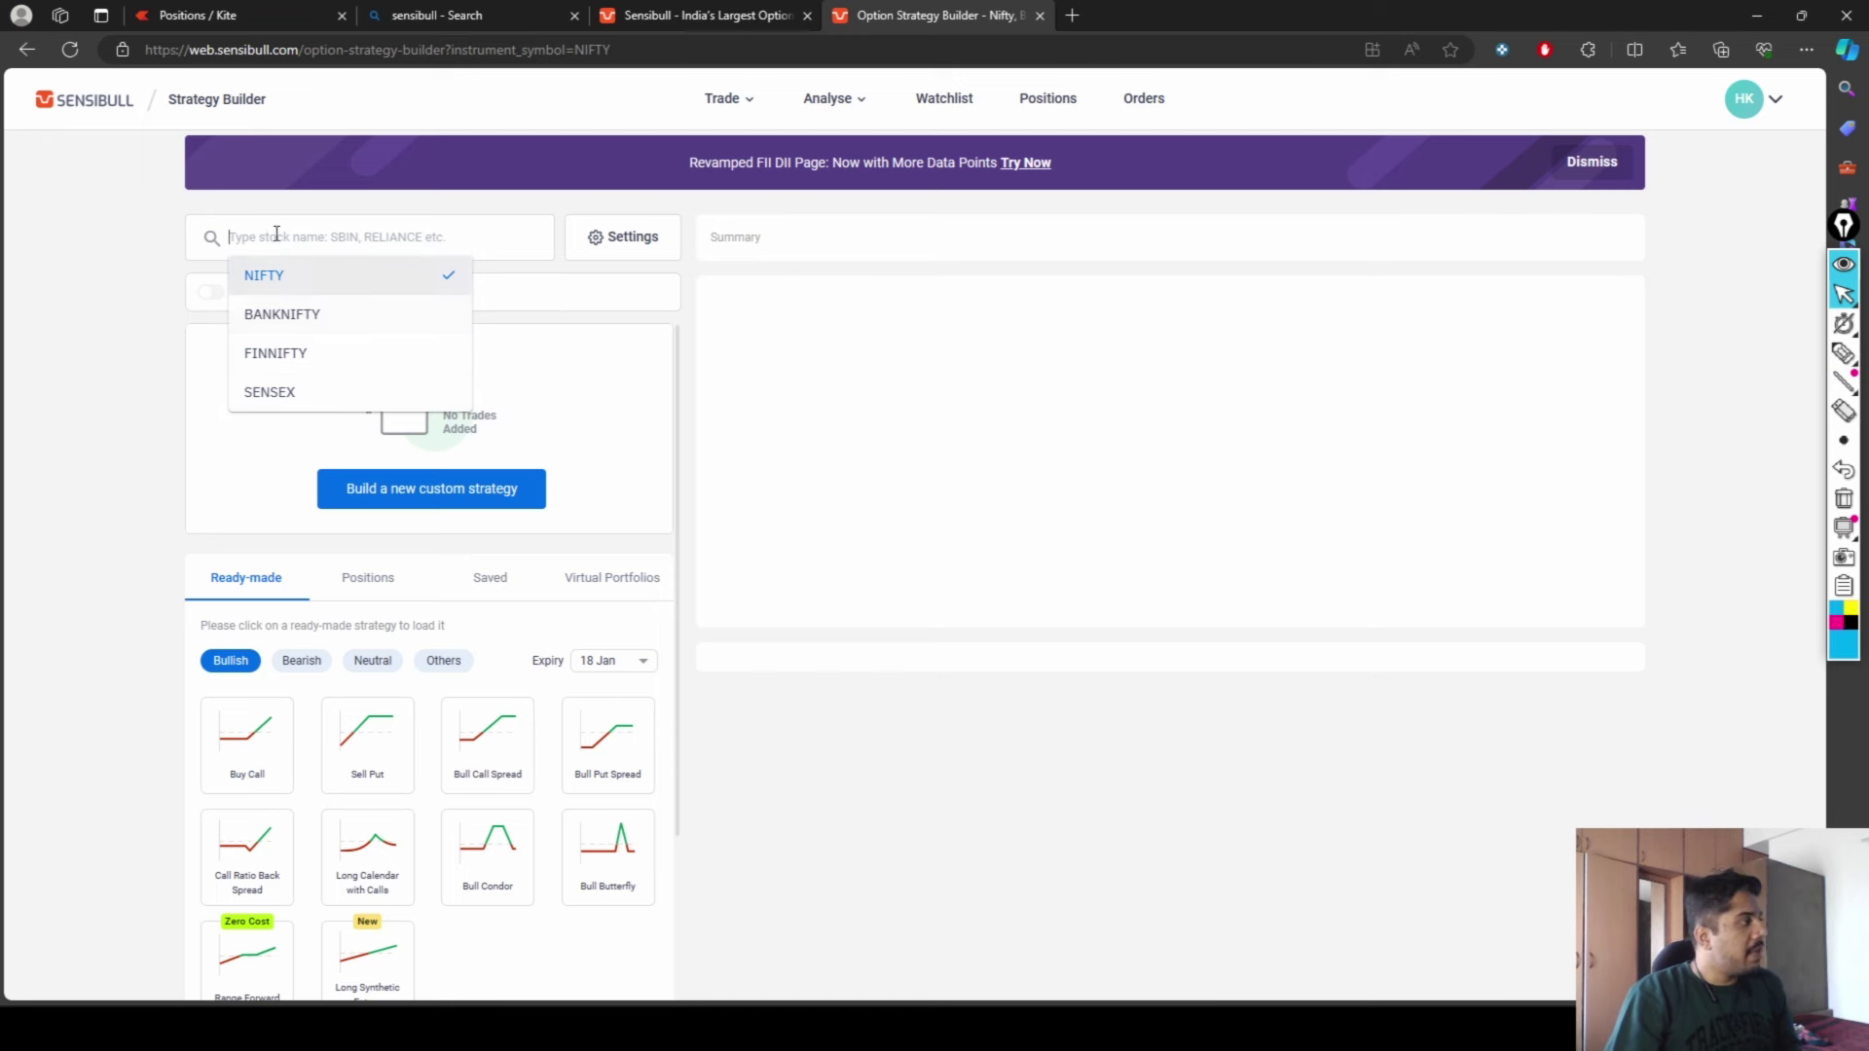
type("midc")
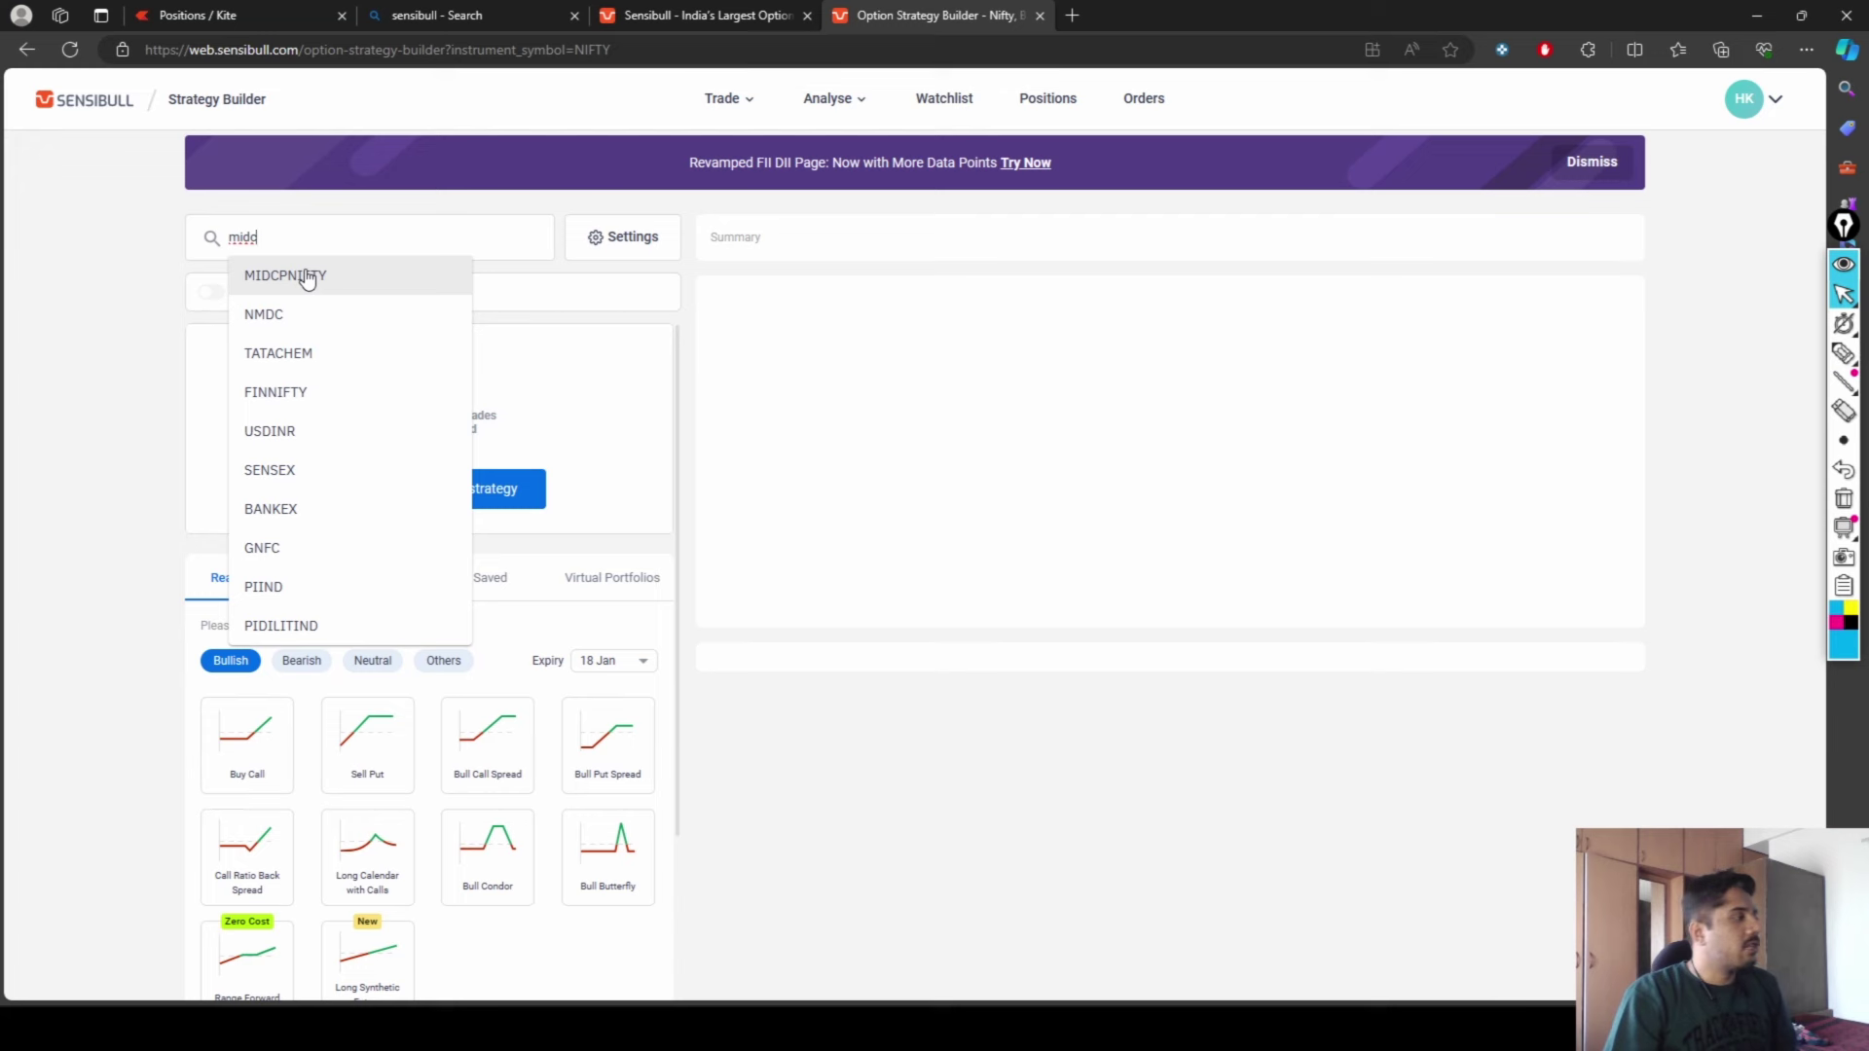
left_click(768, 396)
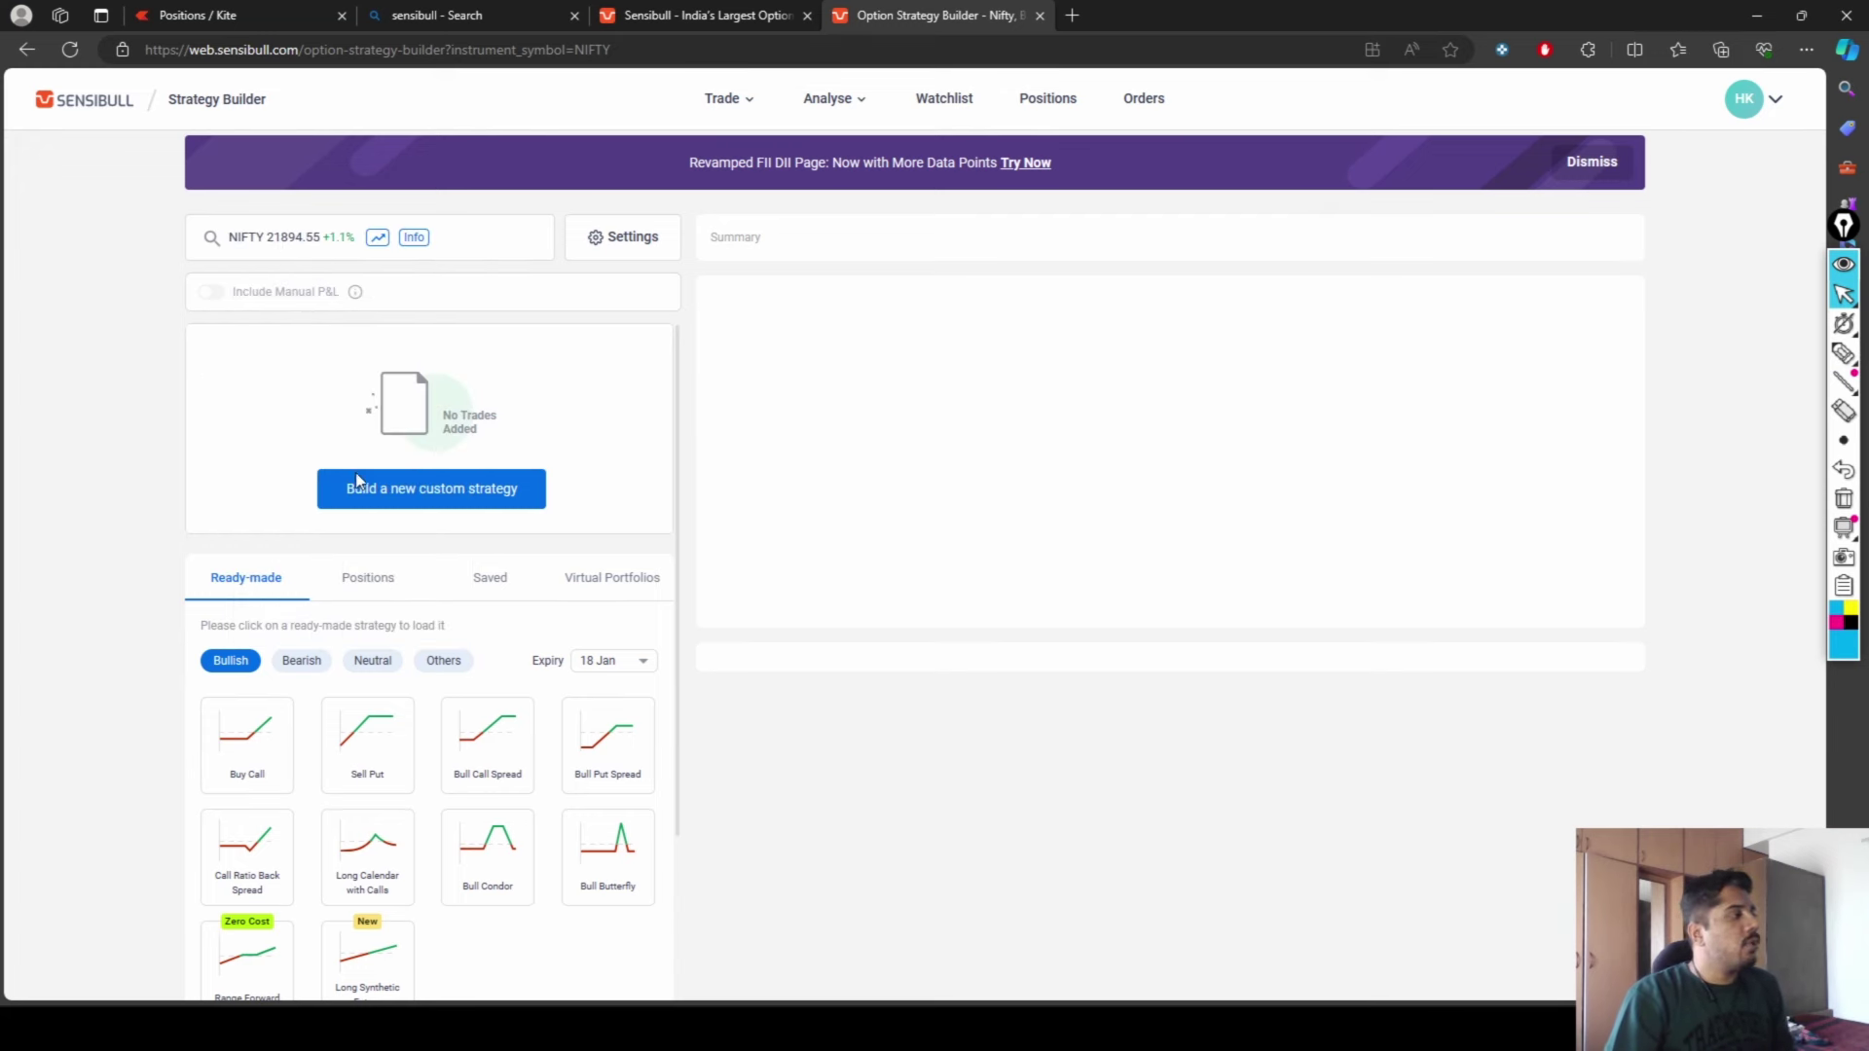
- View the NIFTY option chain for a new custom strategy, close it, and check the list of selectable indices
left_click(380, 494)
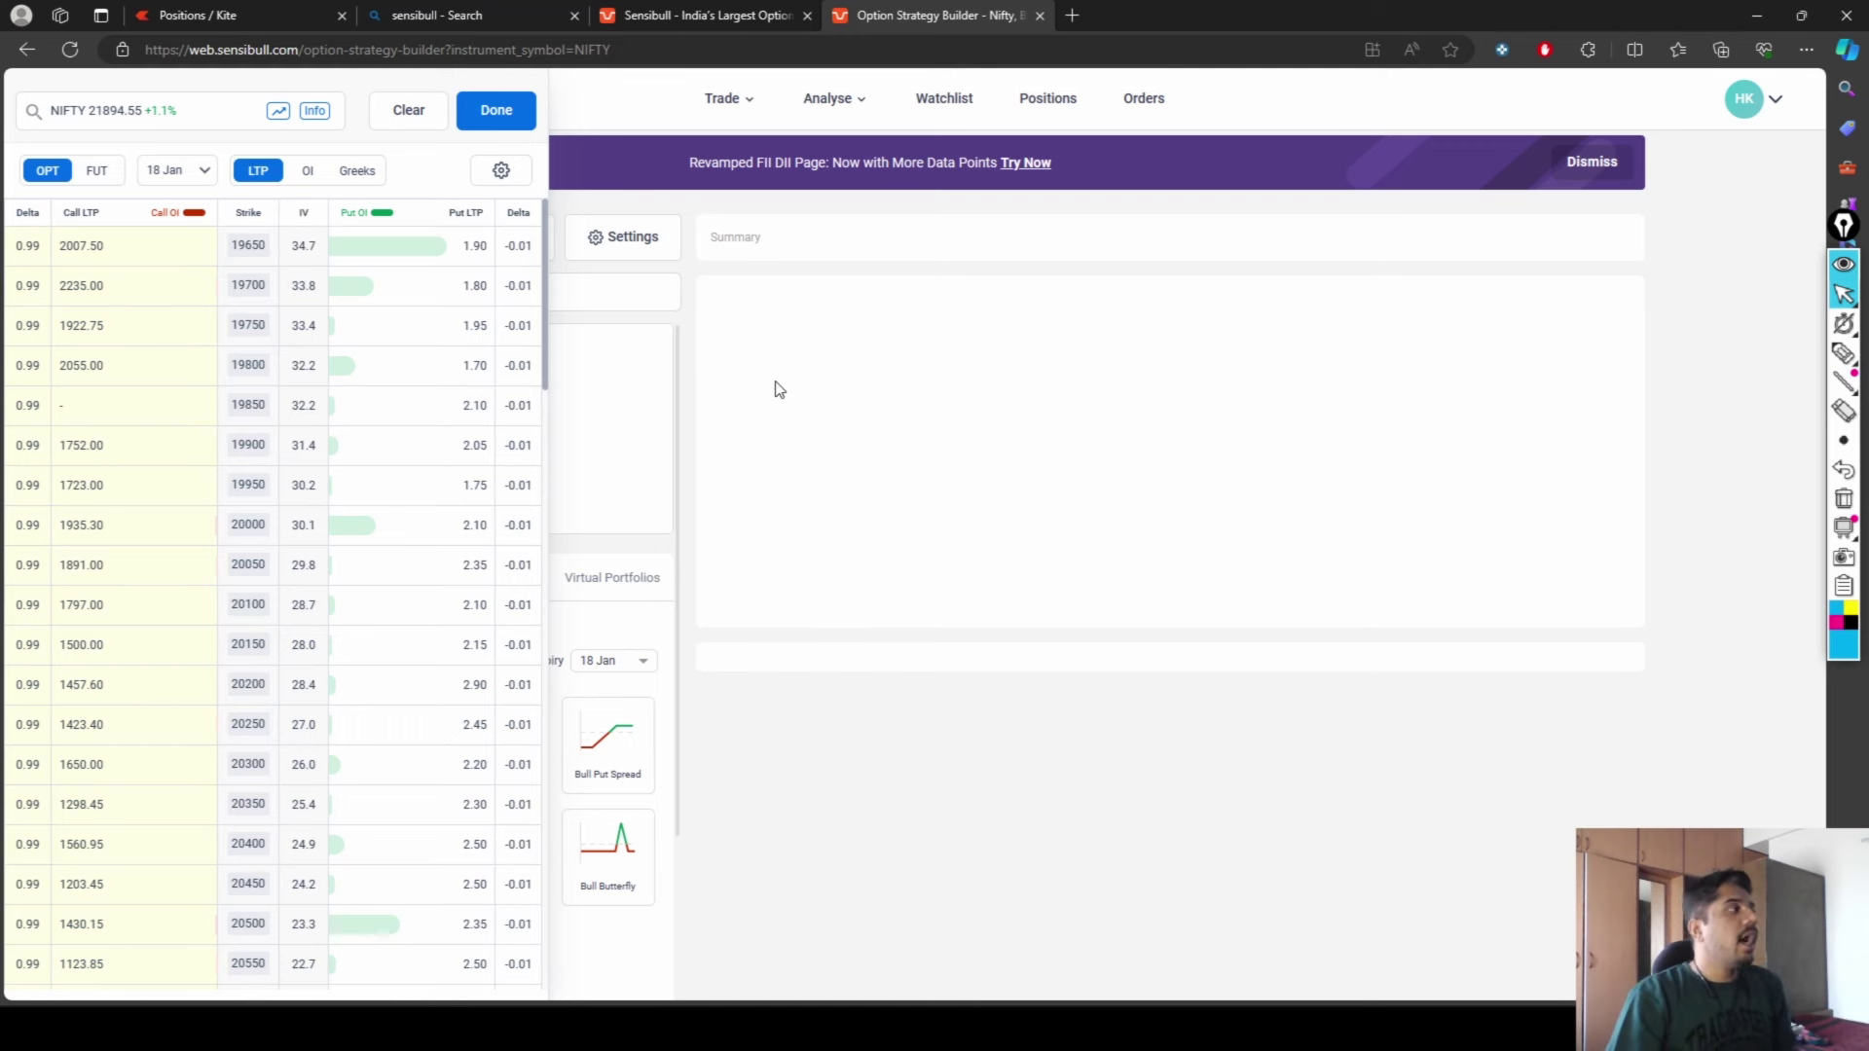
left_click(410, 121)
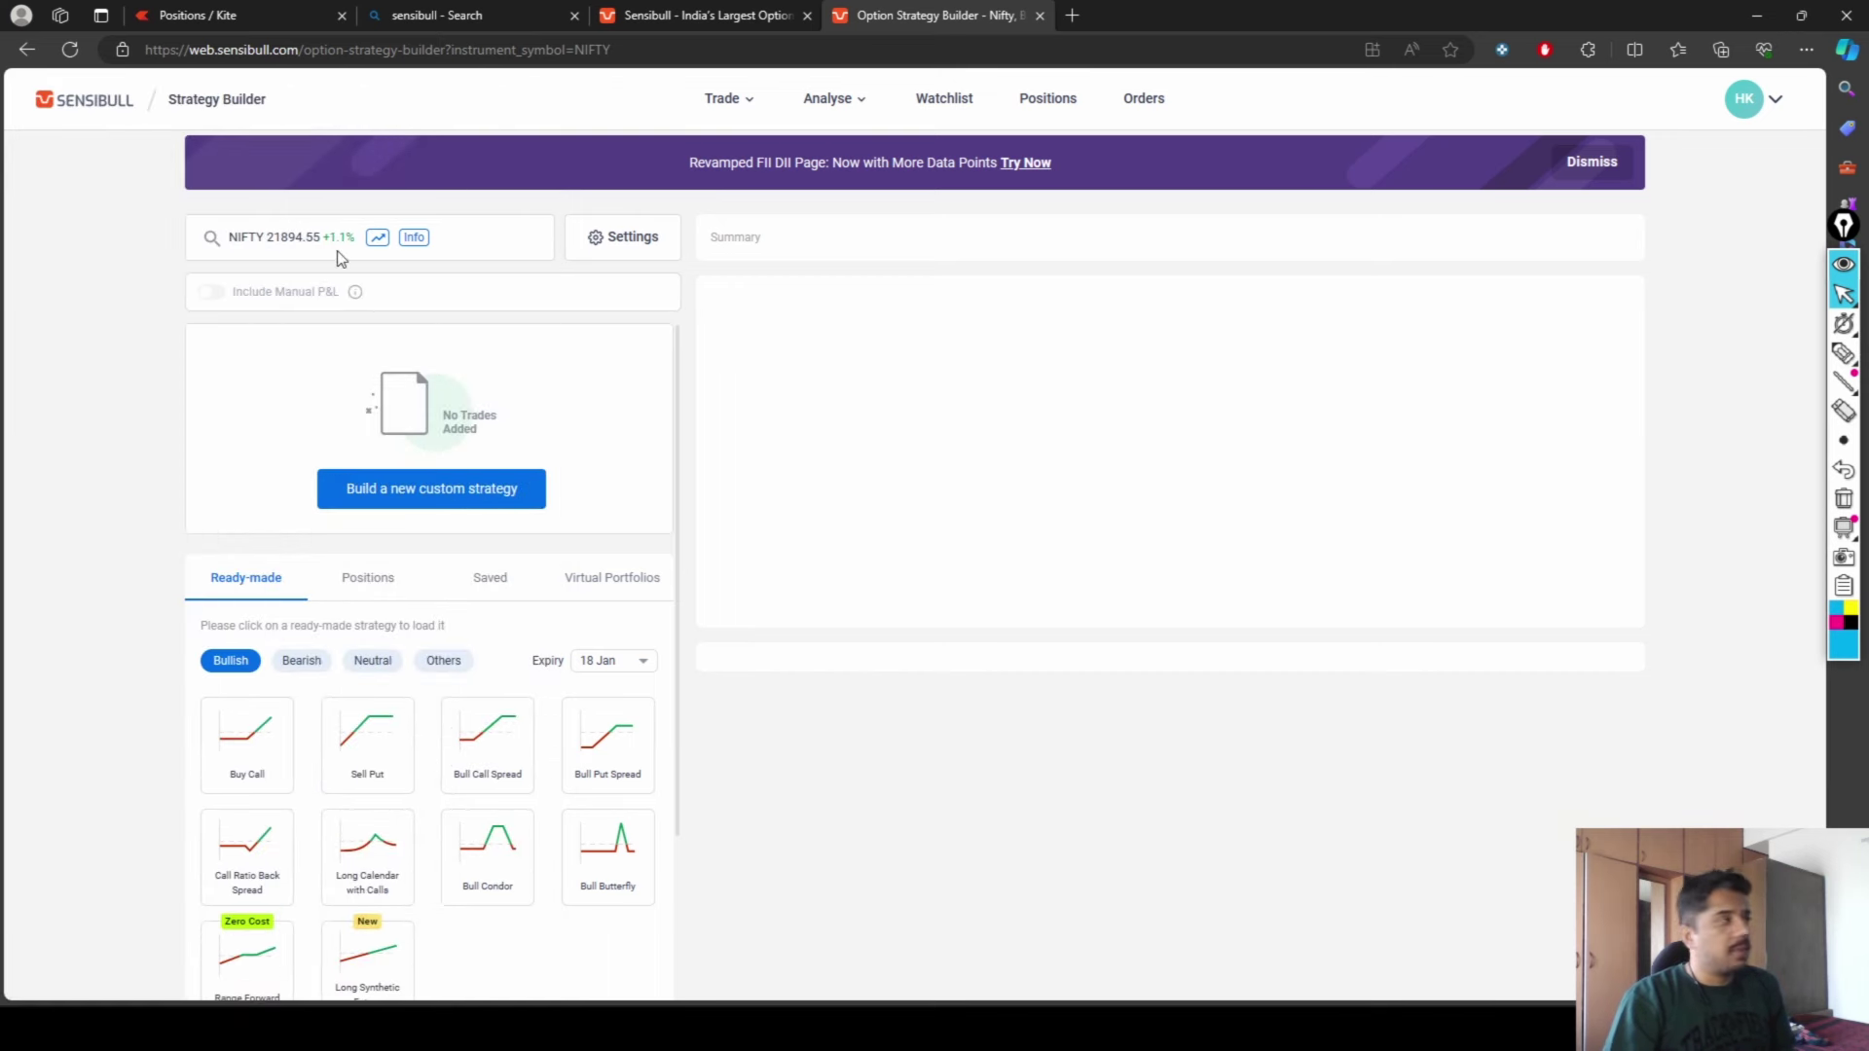
left_click(255, 241)
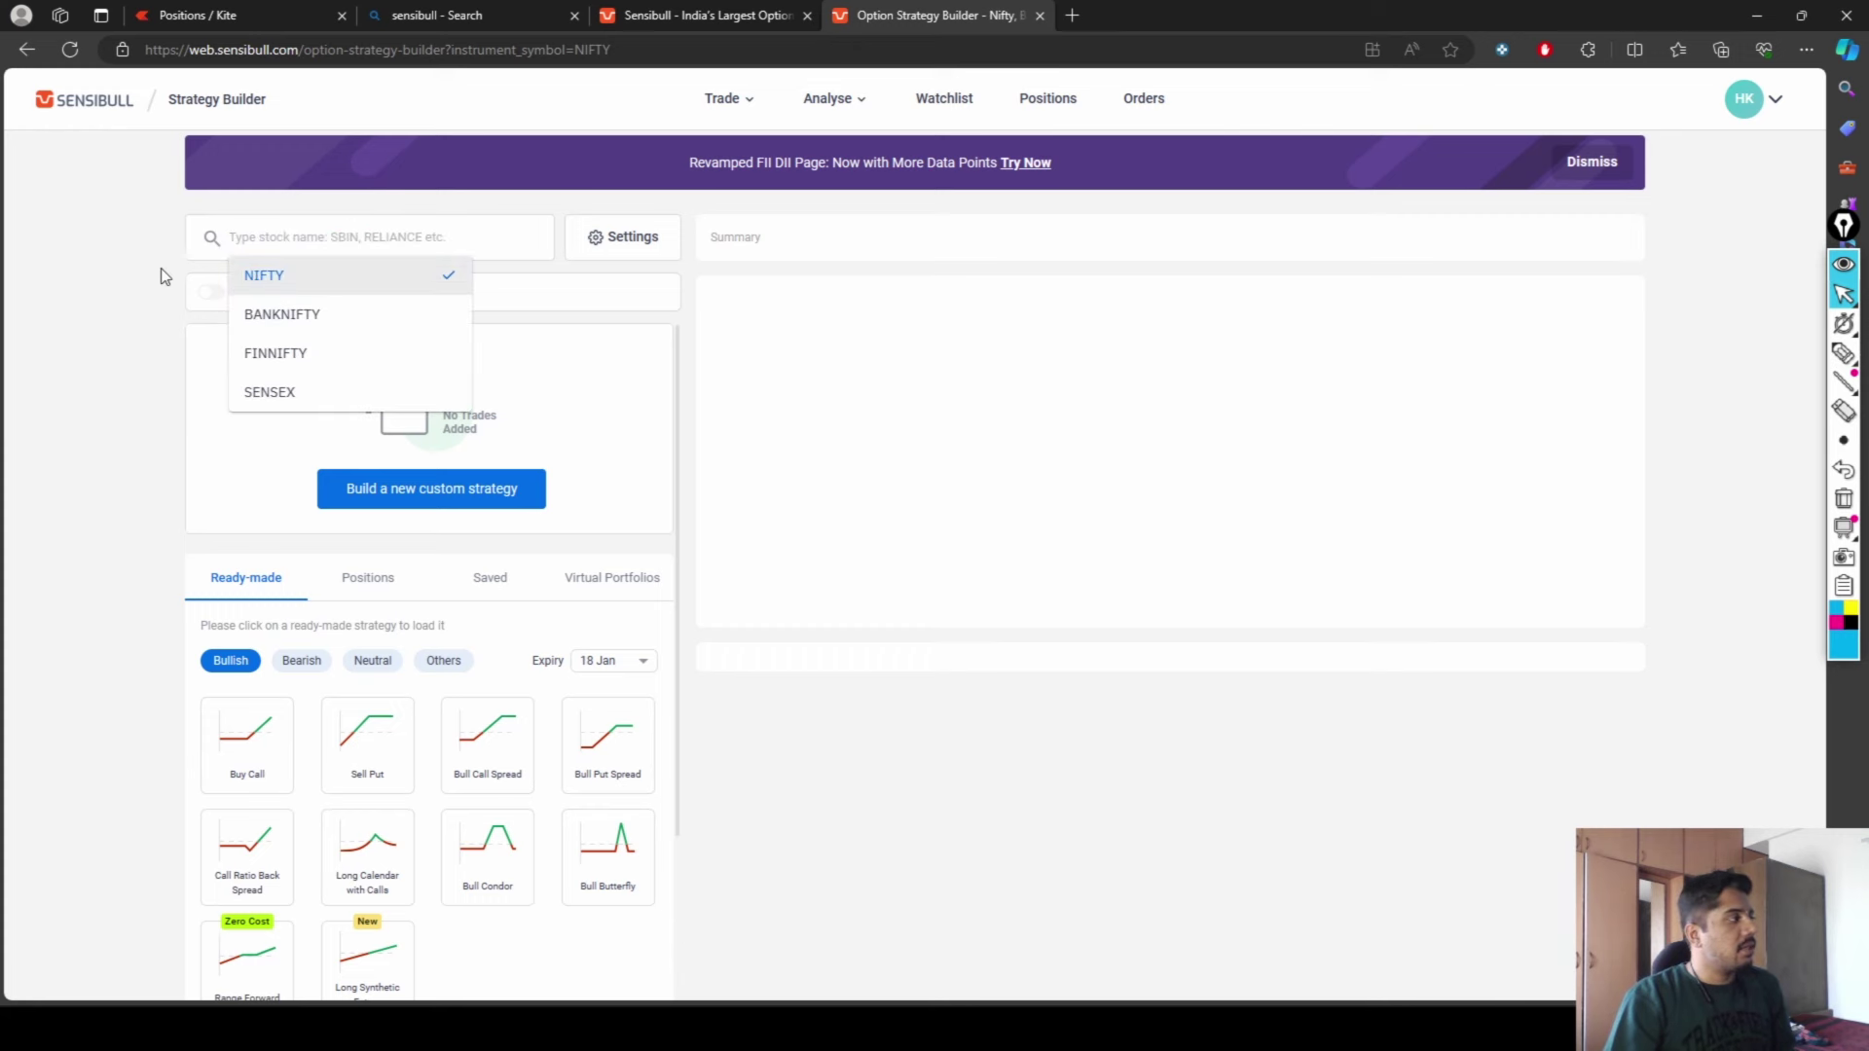
left_click(158, 276)
left_click(263, 242)
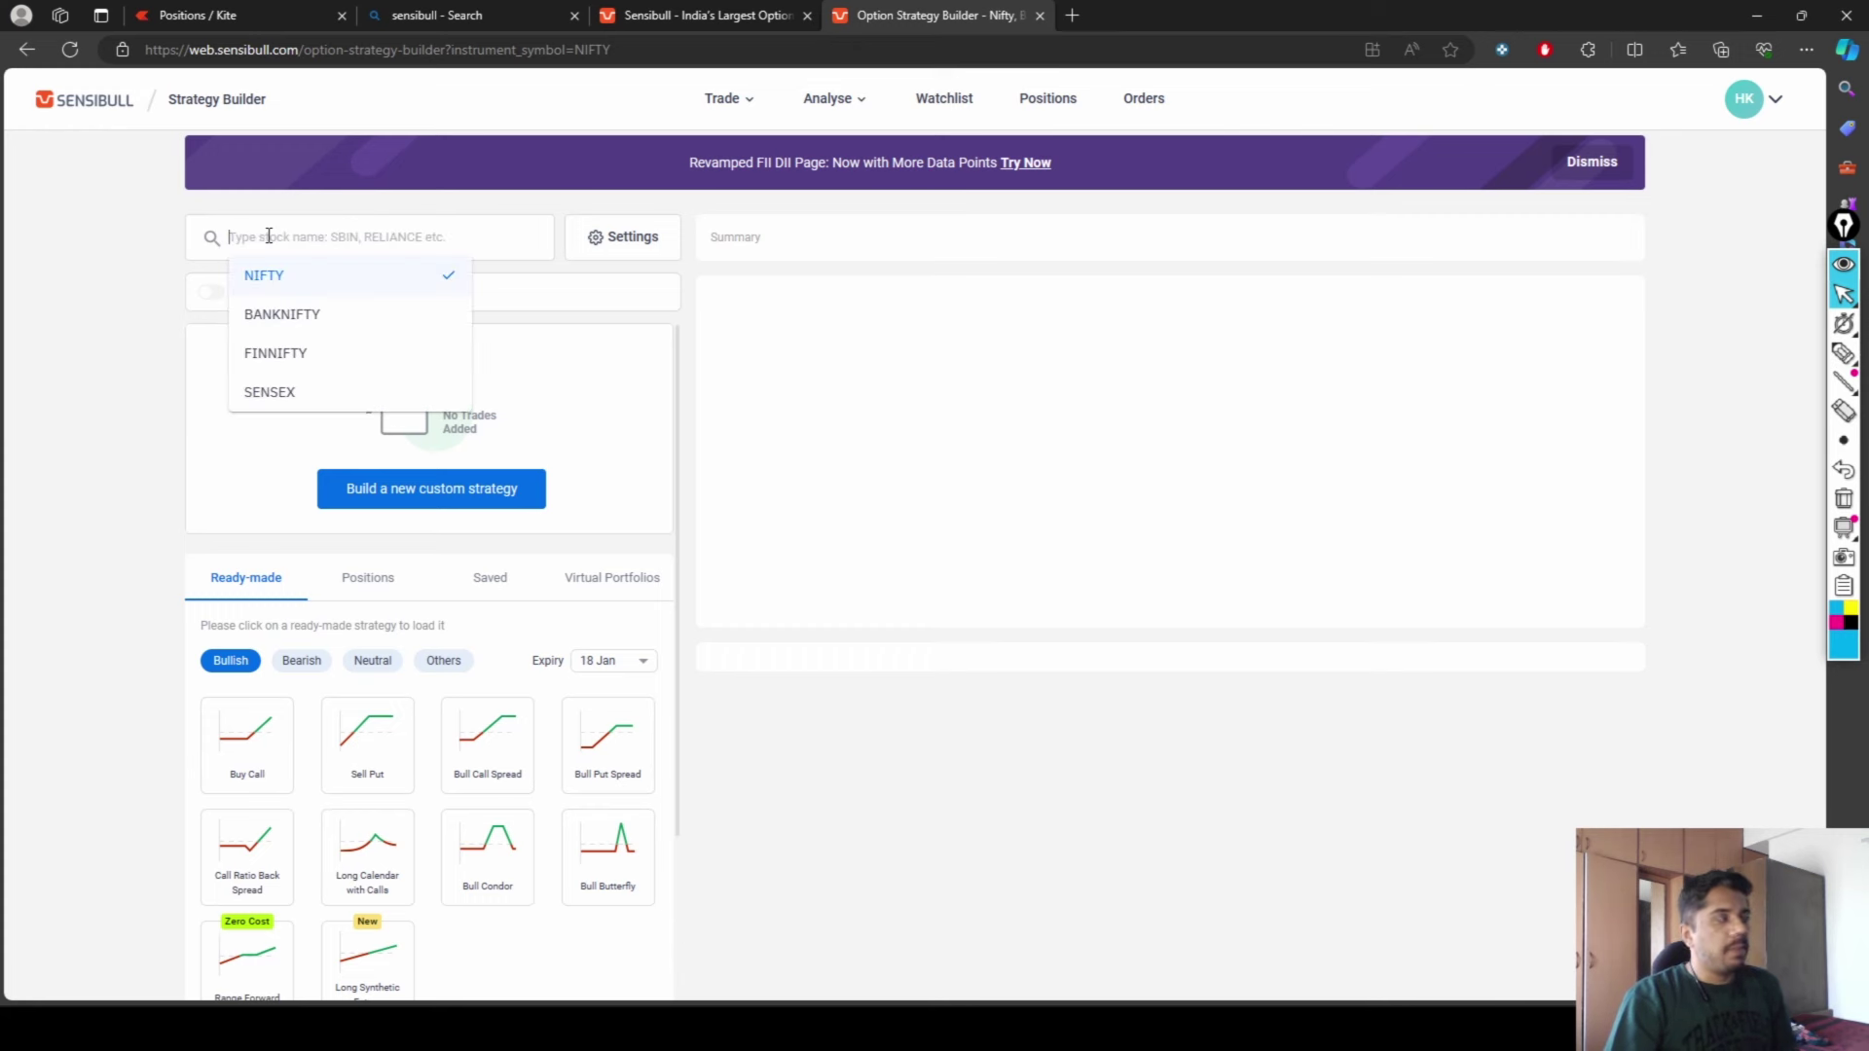
left_click(188, 284)
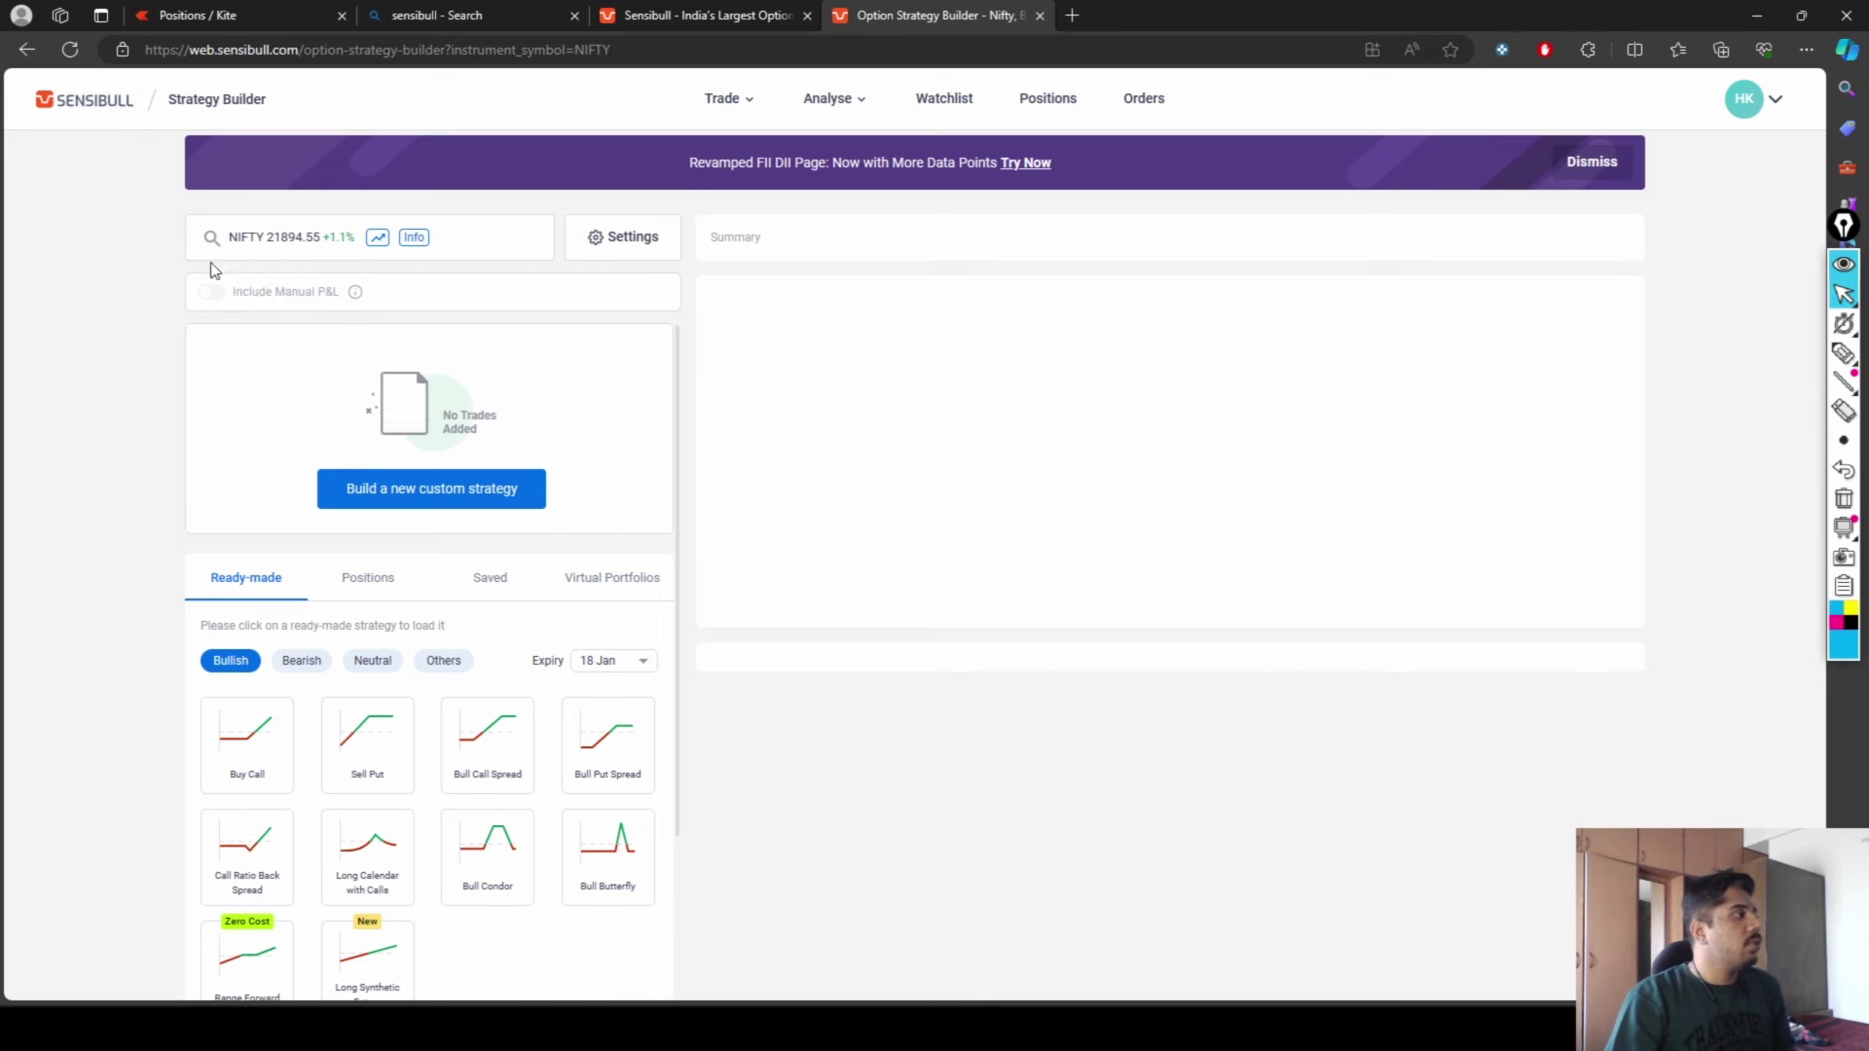
- Open the NIFTY chart from the Strategy Builder and set its interval to 15 minutes
left_click(378, 241)
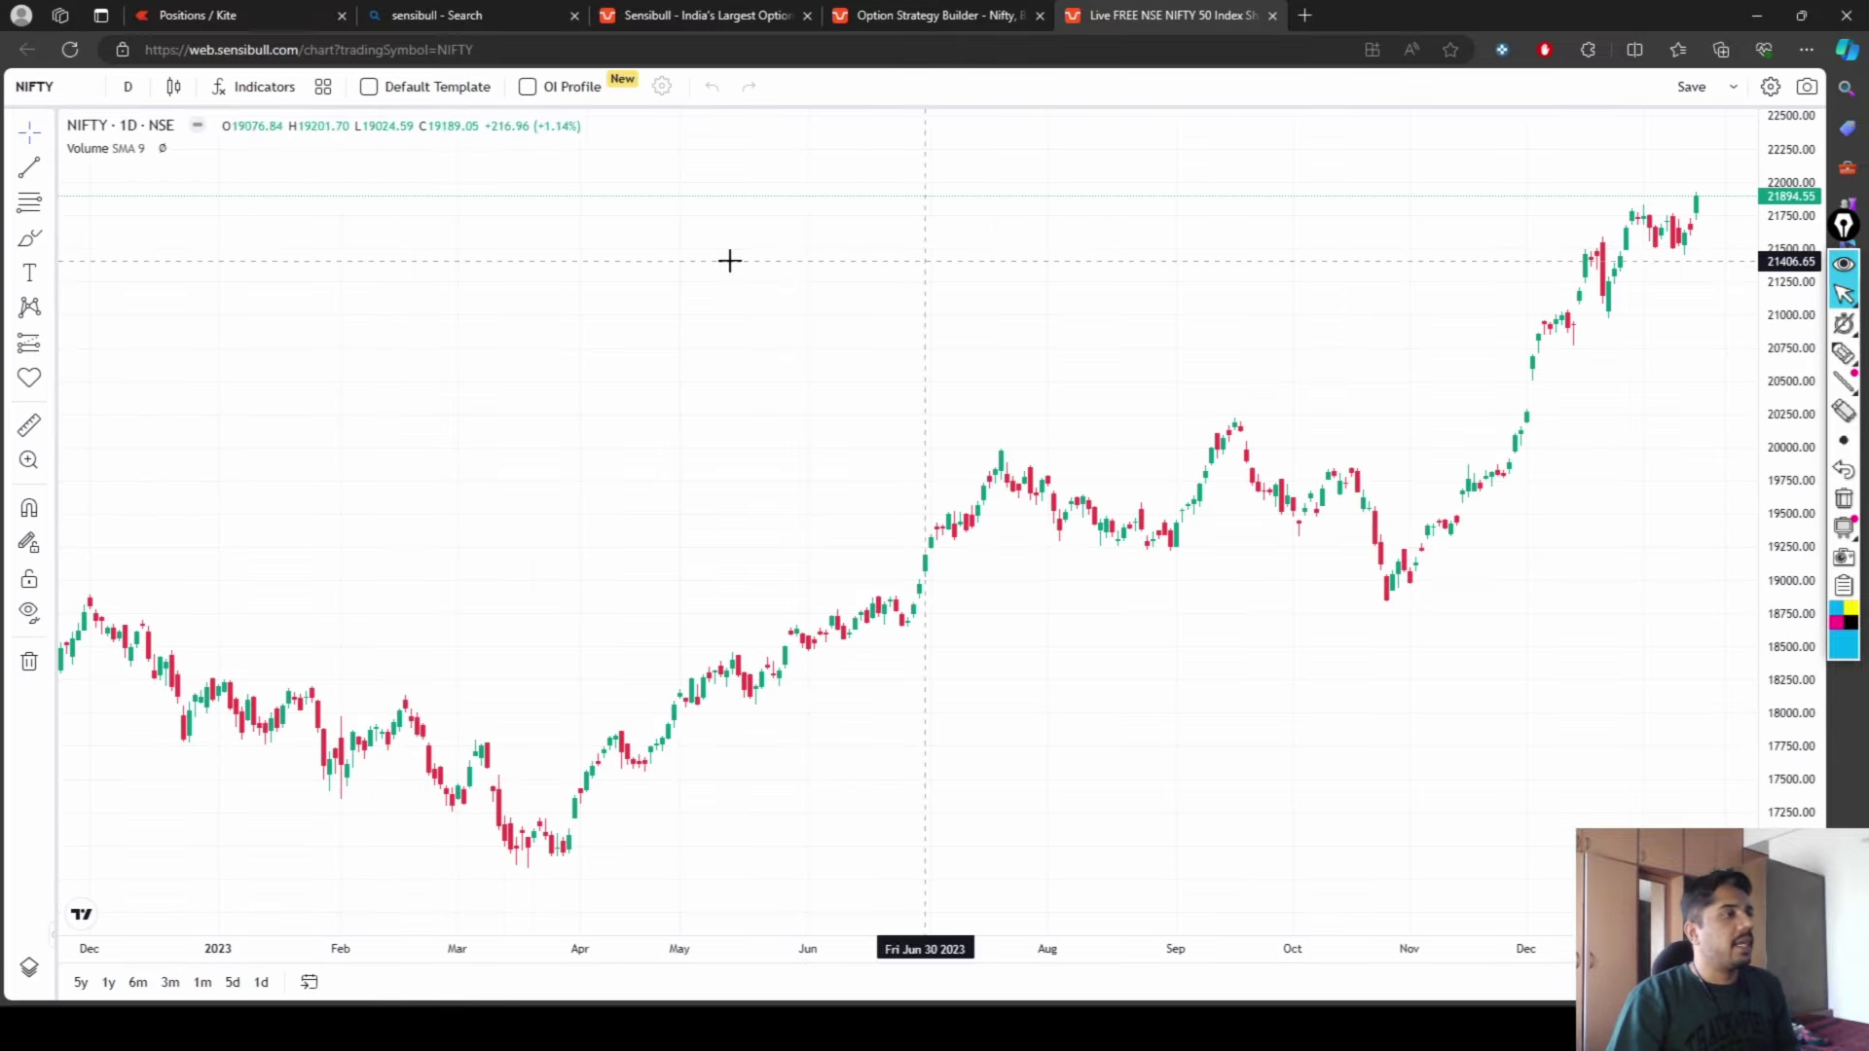
left_click_drag(1343, 654, 1241, 628)
scroll(1241, 628, "down", 3)
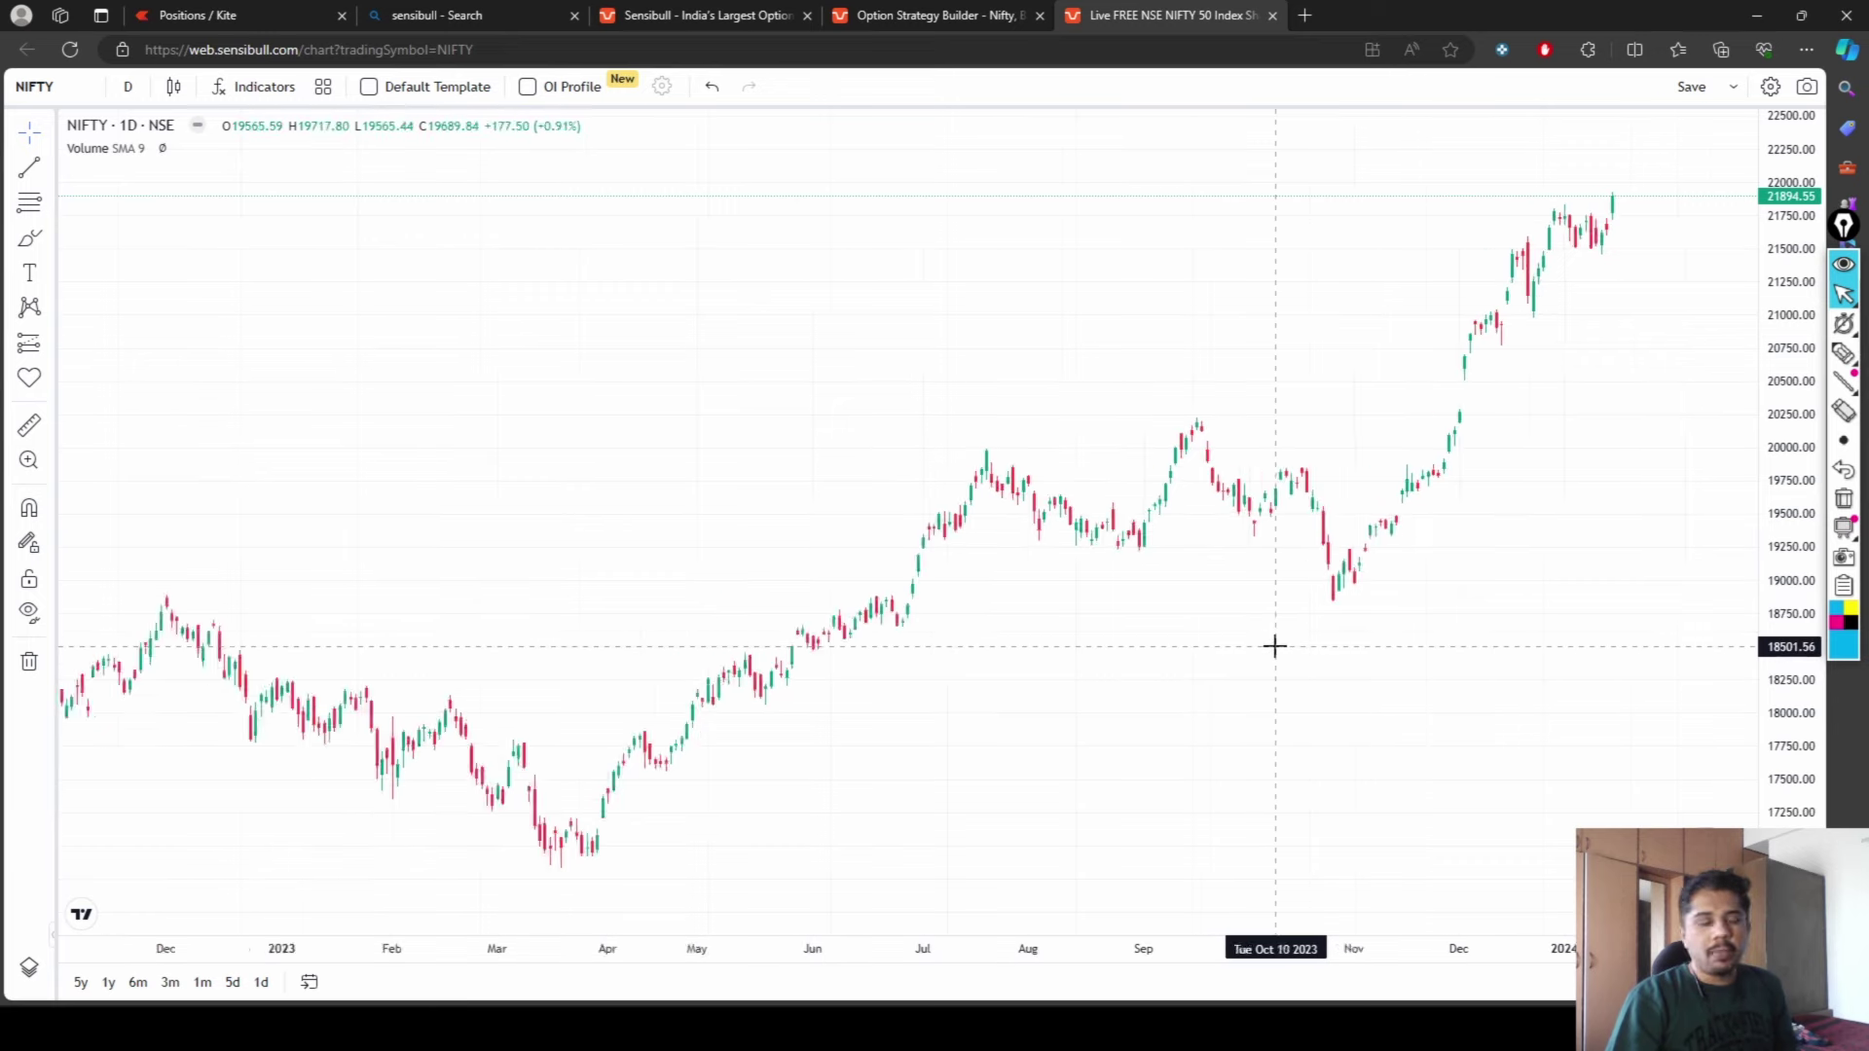
left_click(128, 86)
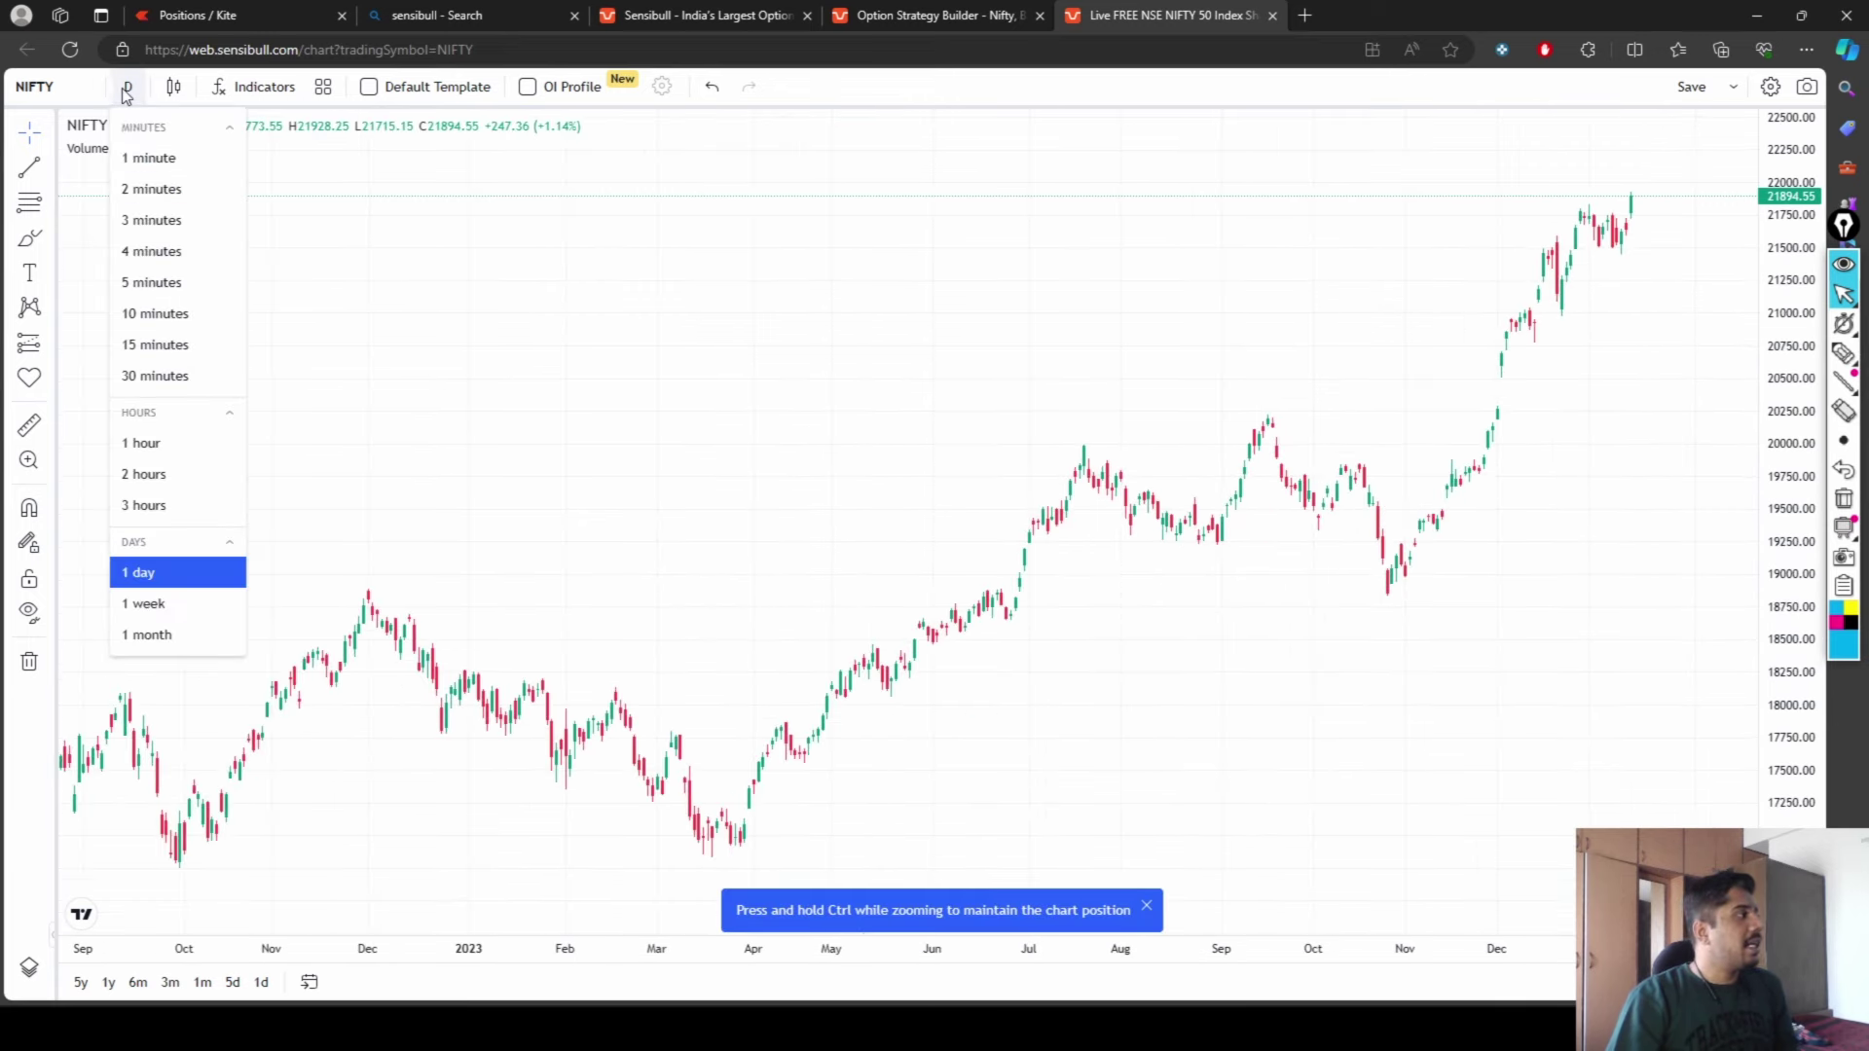
left_click(154, 344)
left_click_drag(1784, 409, 1784, 457)
scroll(1233, 562, "up", 2)
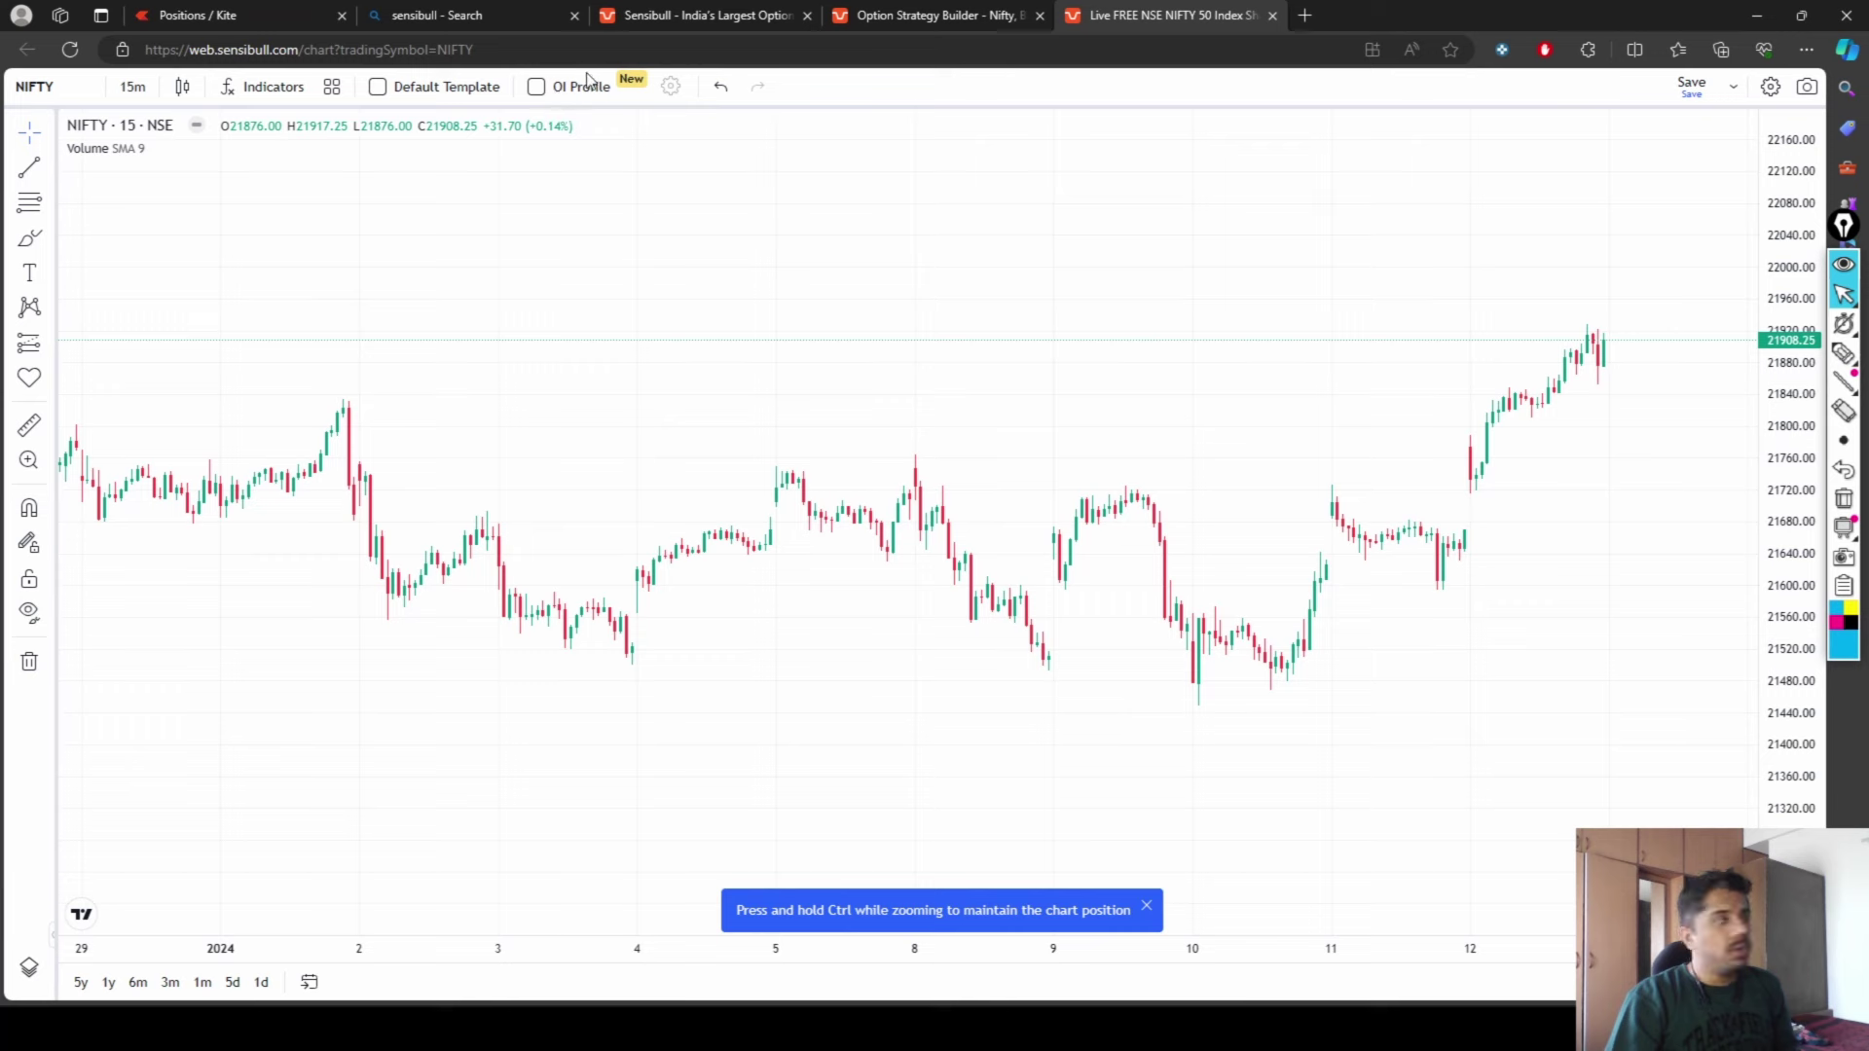
- Circle the OI Profile option with the annotation pen, clear the drawing, and return to the normal pointer
left_click(1846, 354)
left_click(1846, 355)
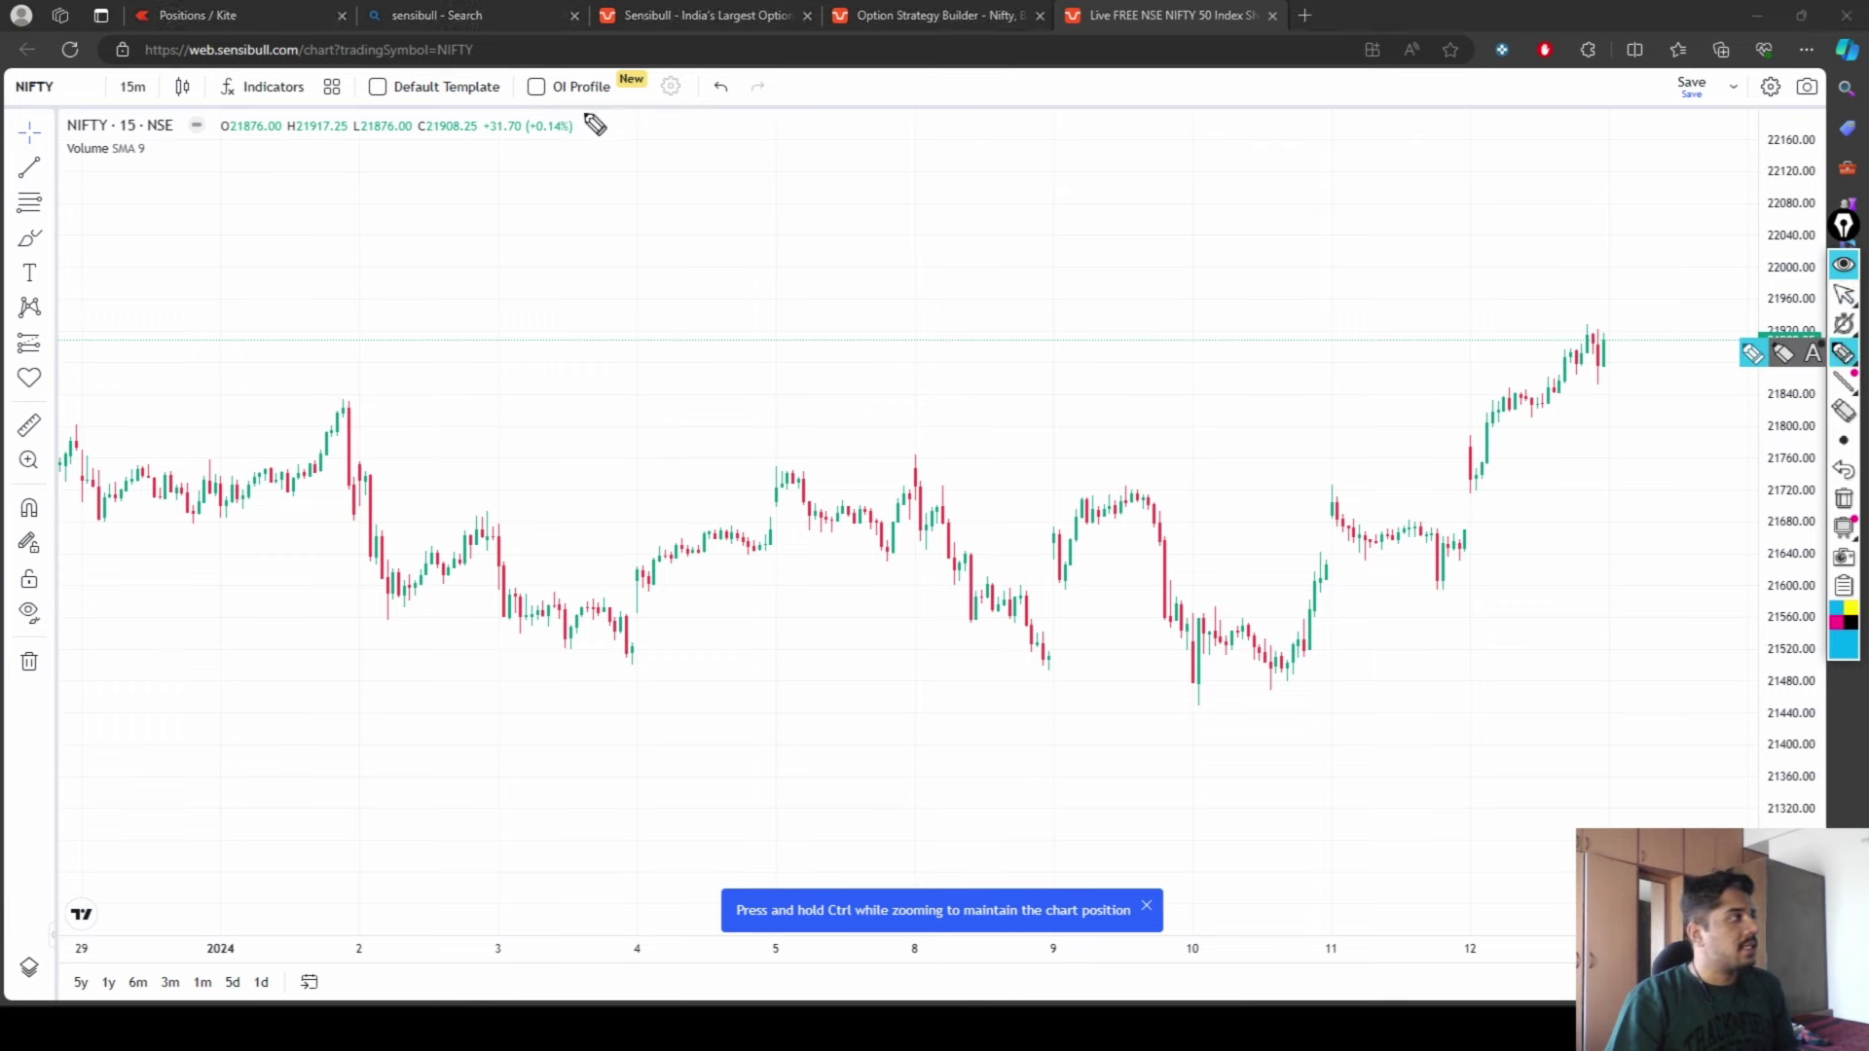
mouse_move(596, 121)
left_mouse_down()
mouse_move(516, 95)
mouse_move(650, 63)
mouse_move(602, 117)
left_mouse_up()
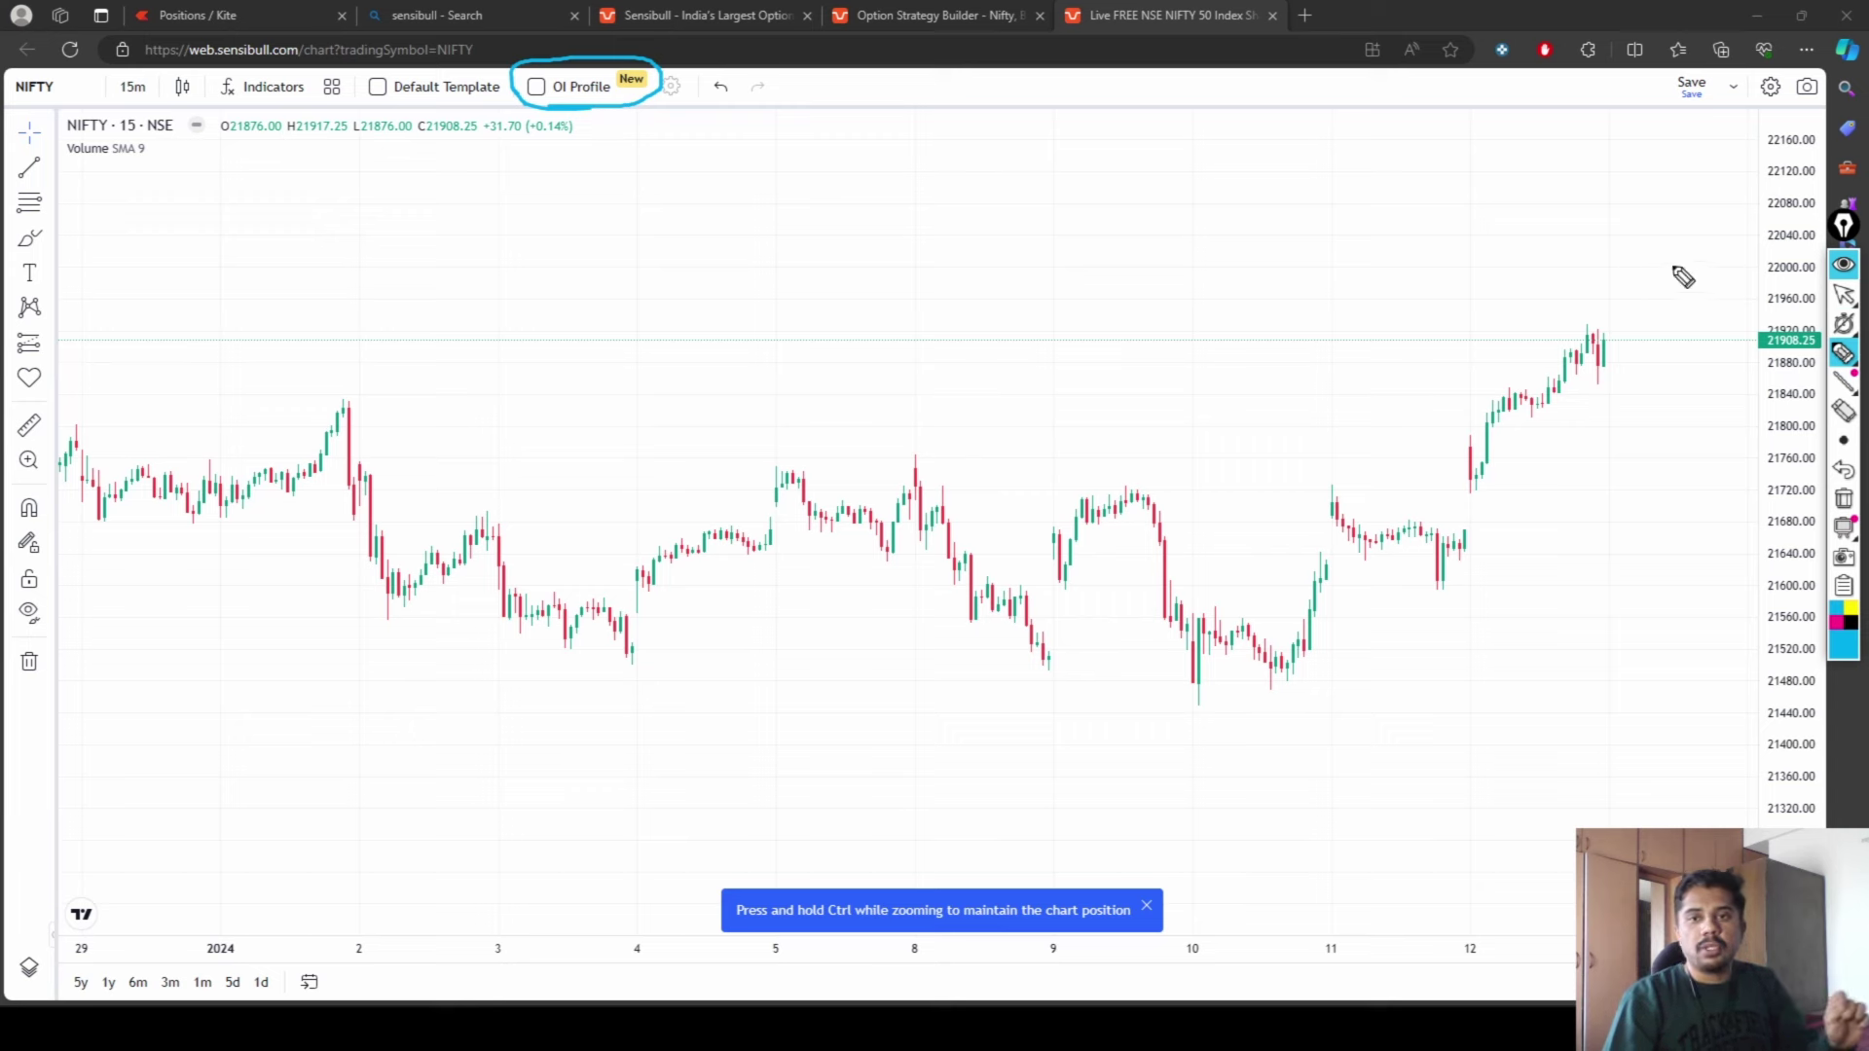
left_click(1844, 499)
left_click(1844, 296)
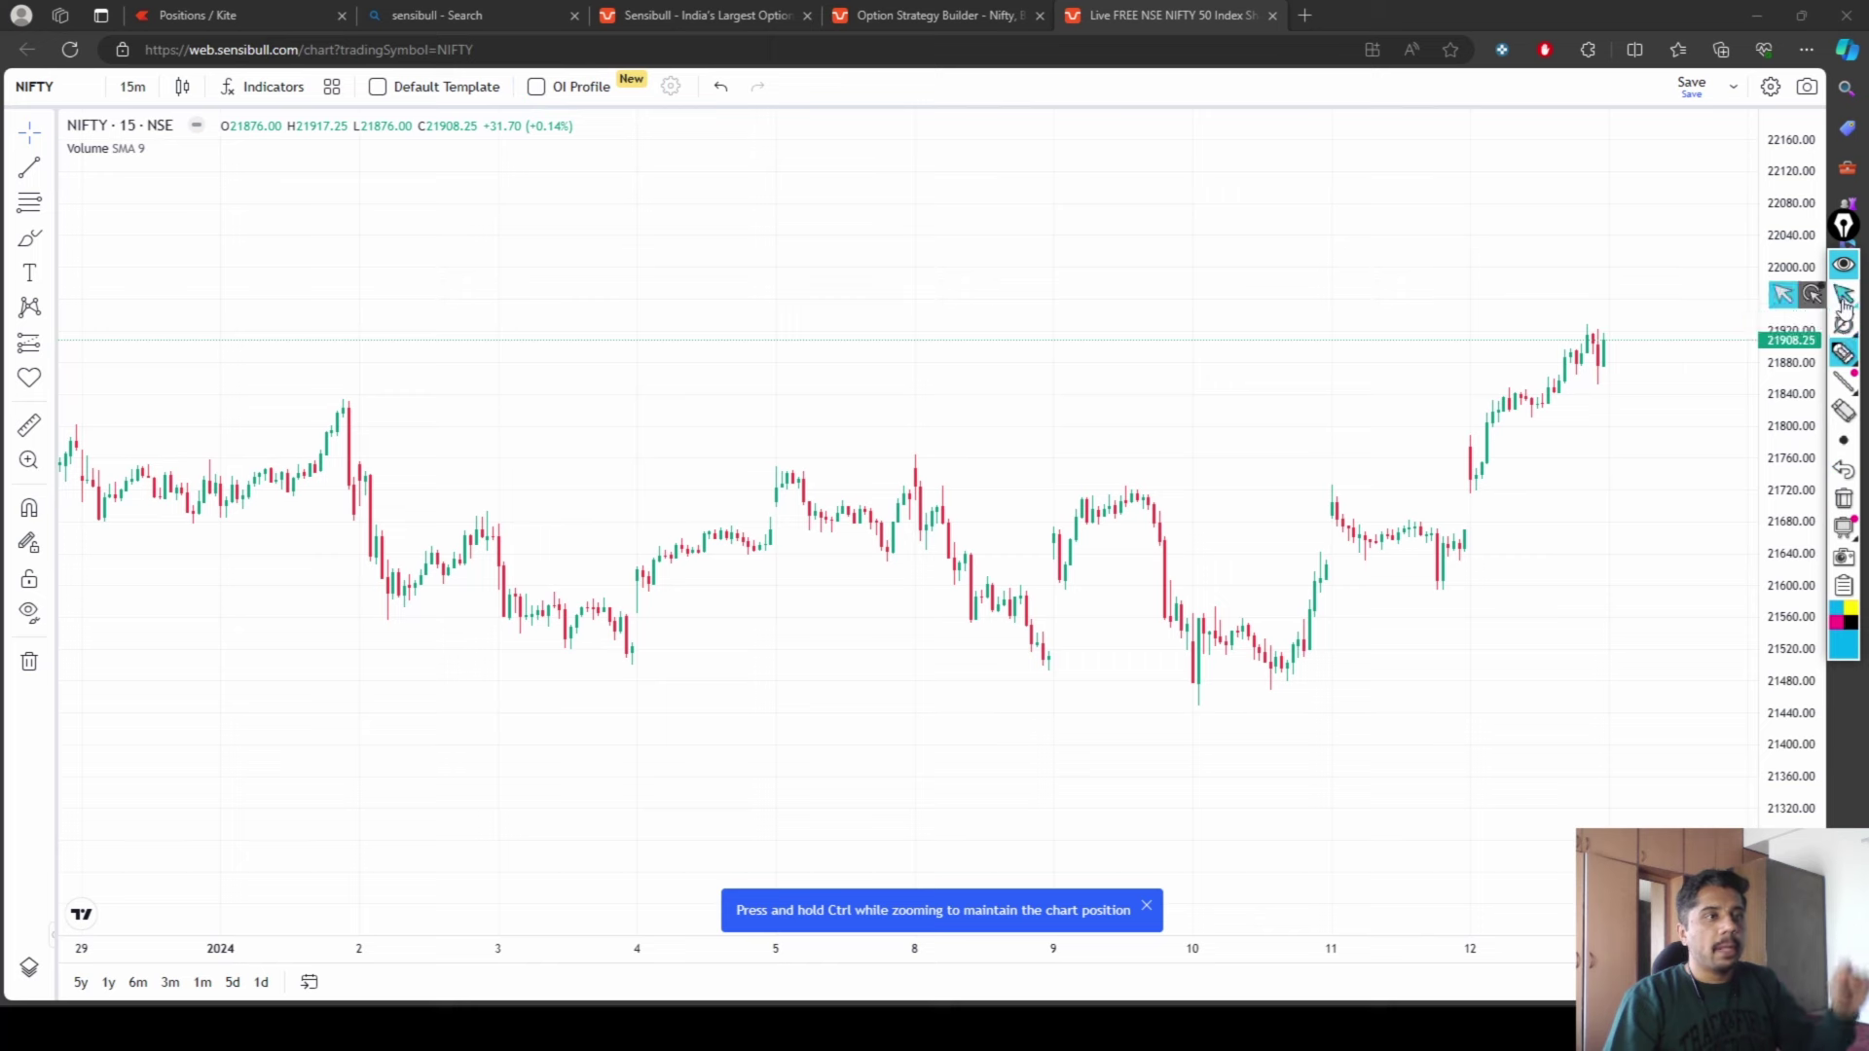
- Turn on the OI Profile overlay for the 15-minute NIFTY chart and make room beside the latest candles
mouse_move(1844, 323)
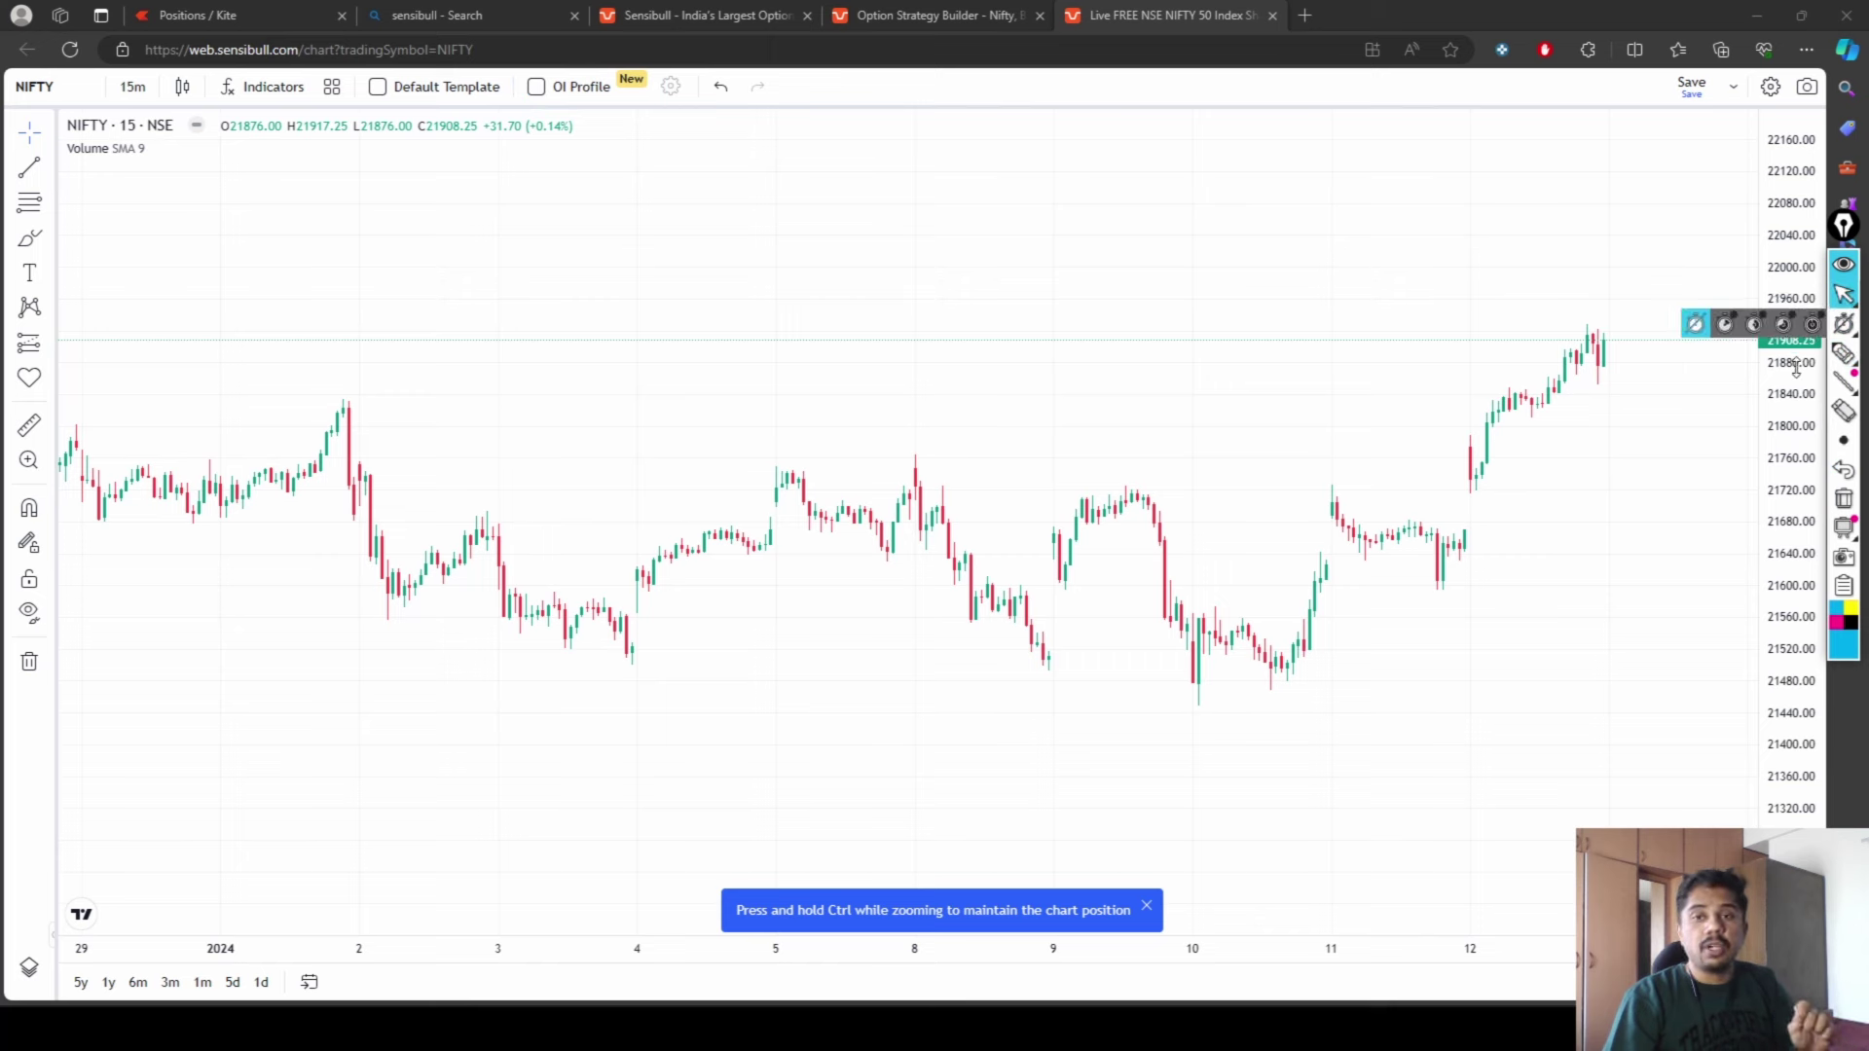
left_click_drag(1797, 368, 1777, 435)
scroll(1611, 507, "up", 3)
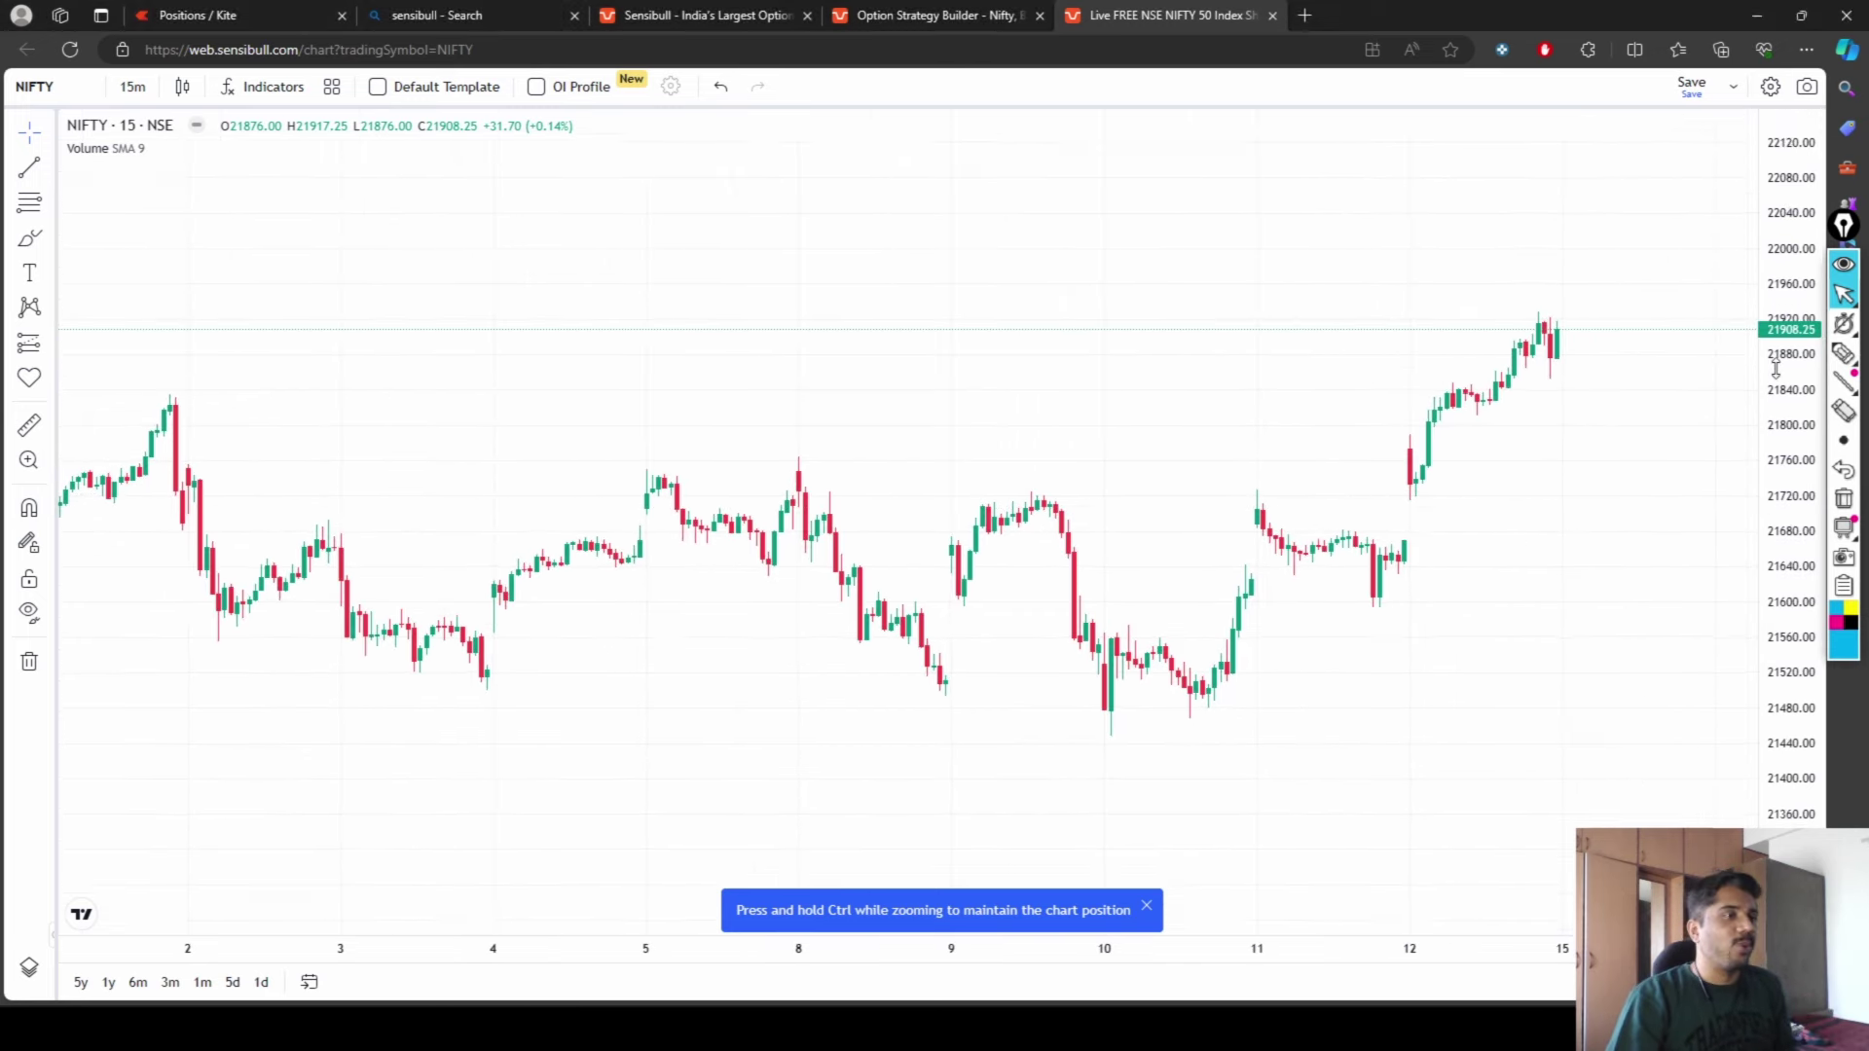
left_click(535, 87)
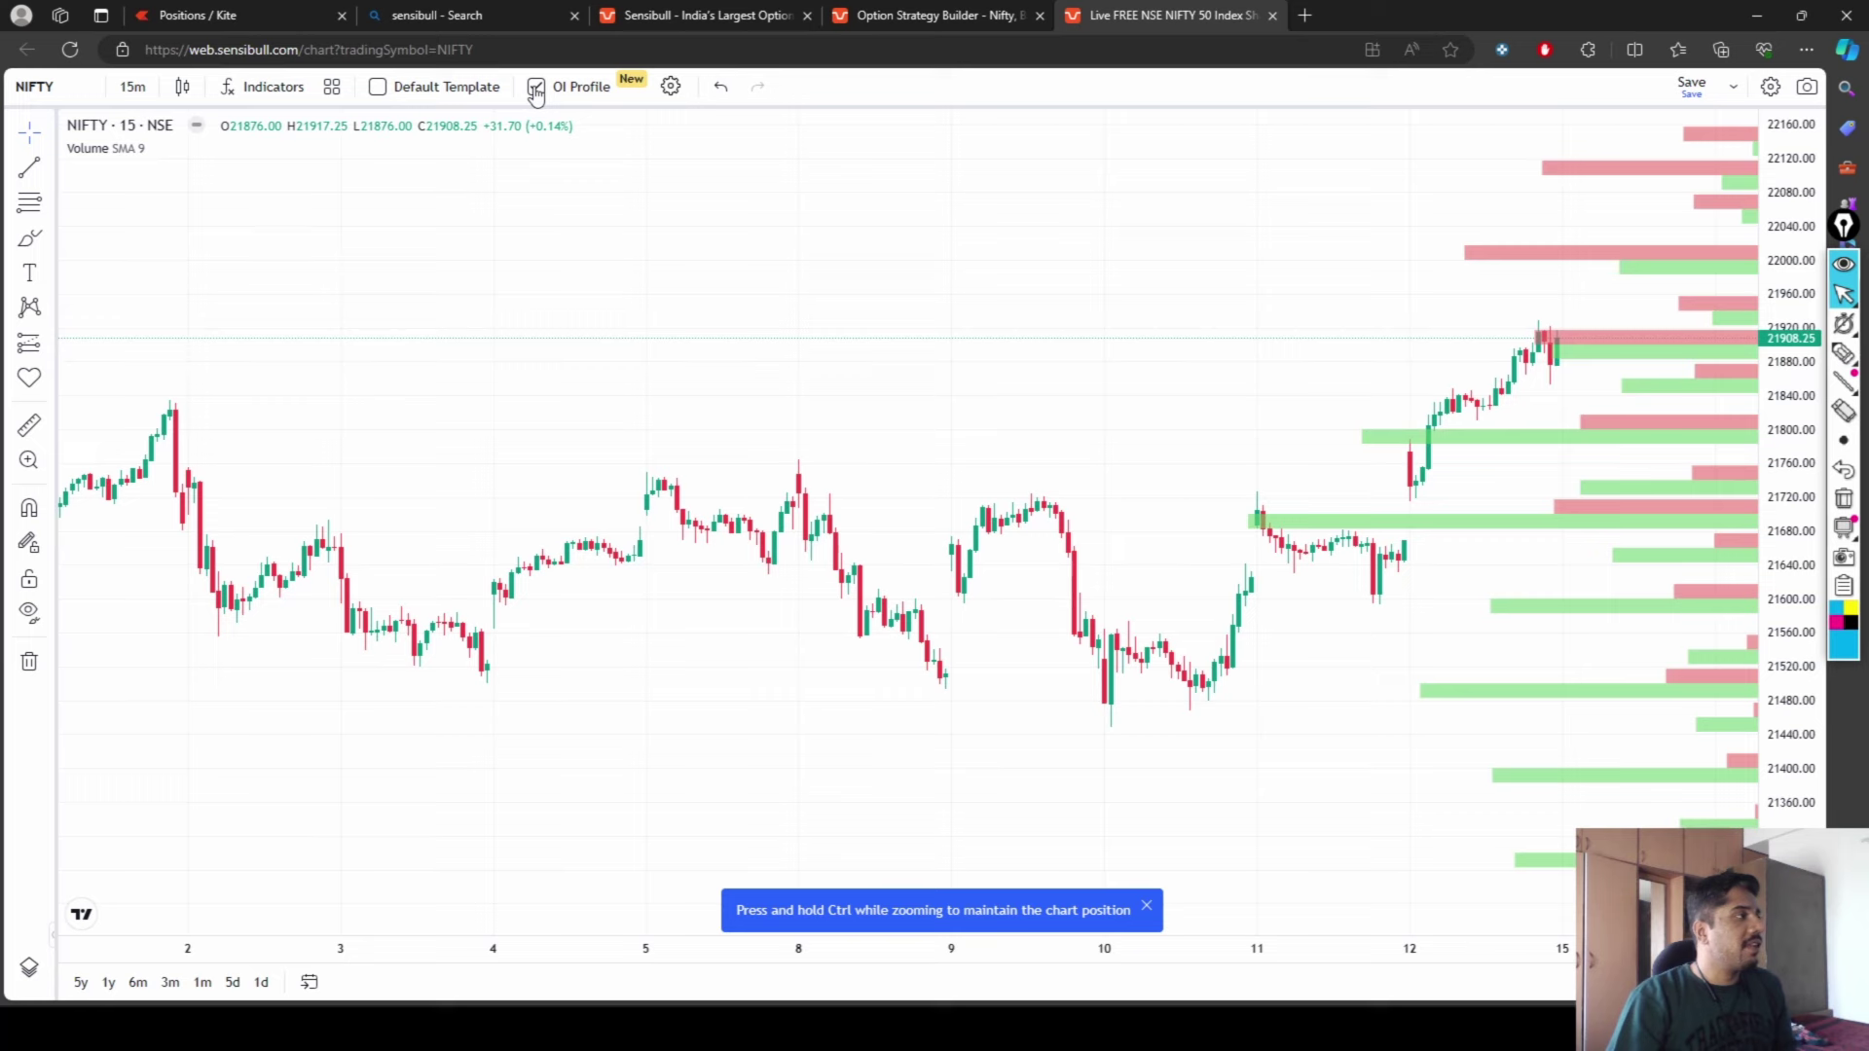
left_click_drag(1519, 465, 1212, 459)
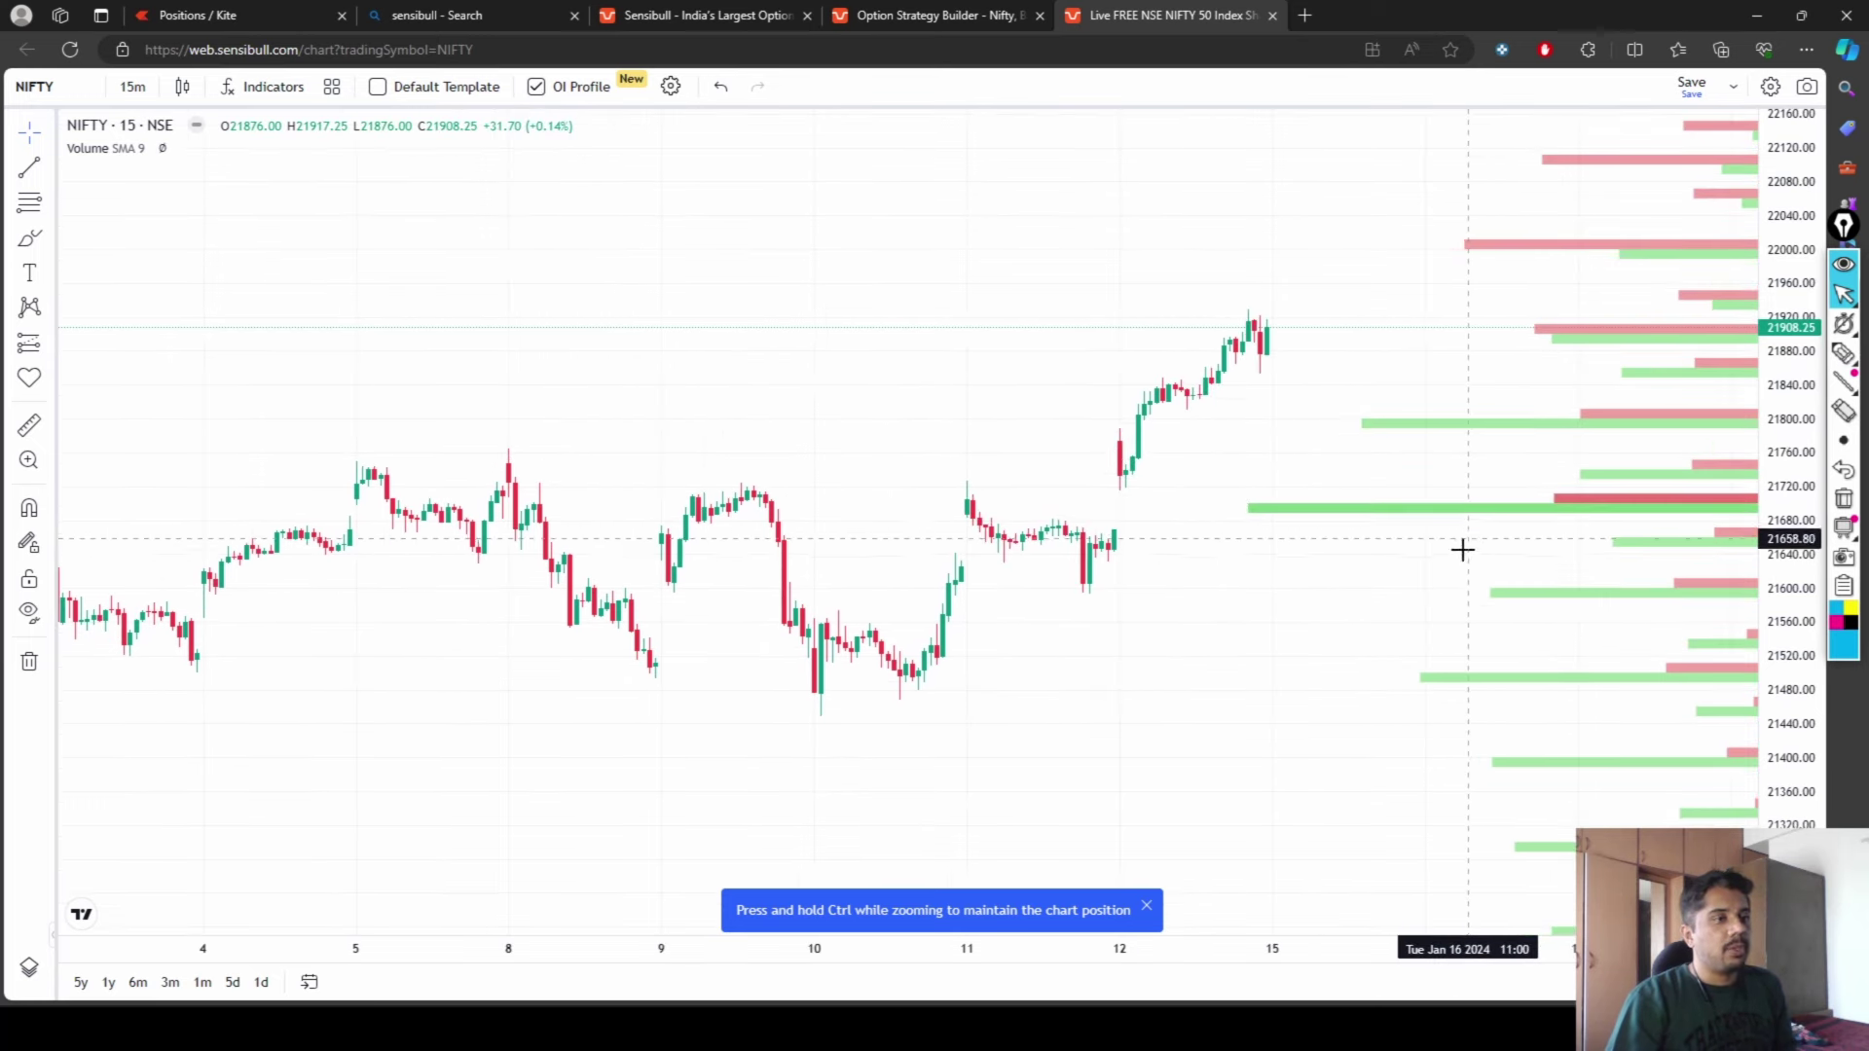
- Examine the call and put open interest bars at the strikes from 21700 to 21900 on the NIFTY chart
mouse_move(1466, 506)
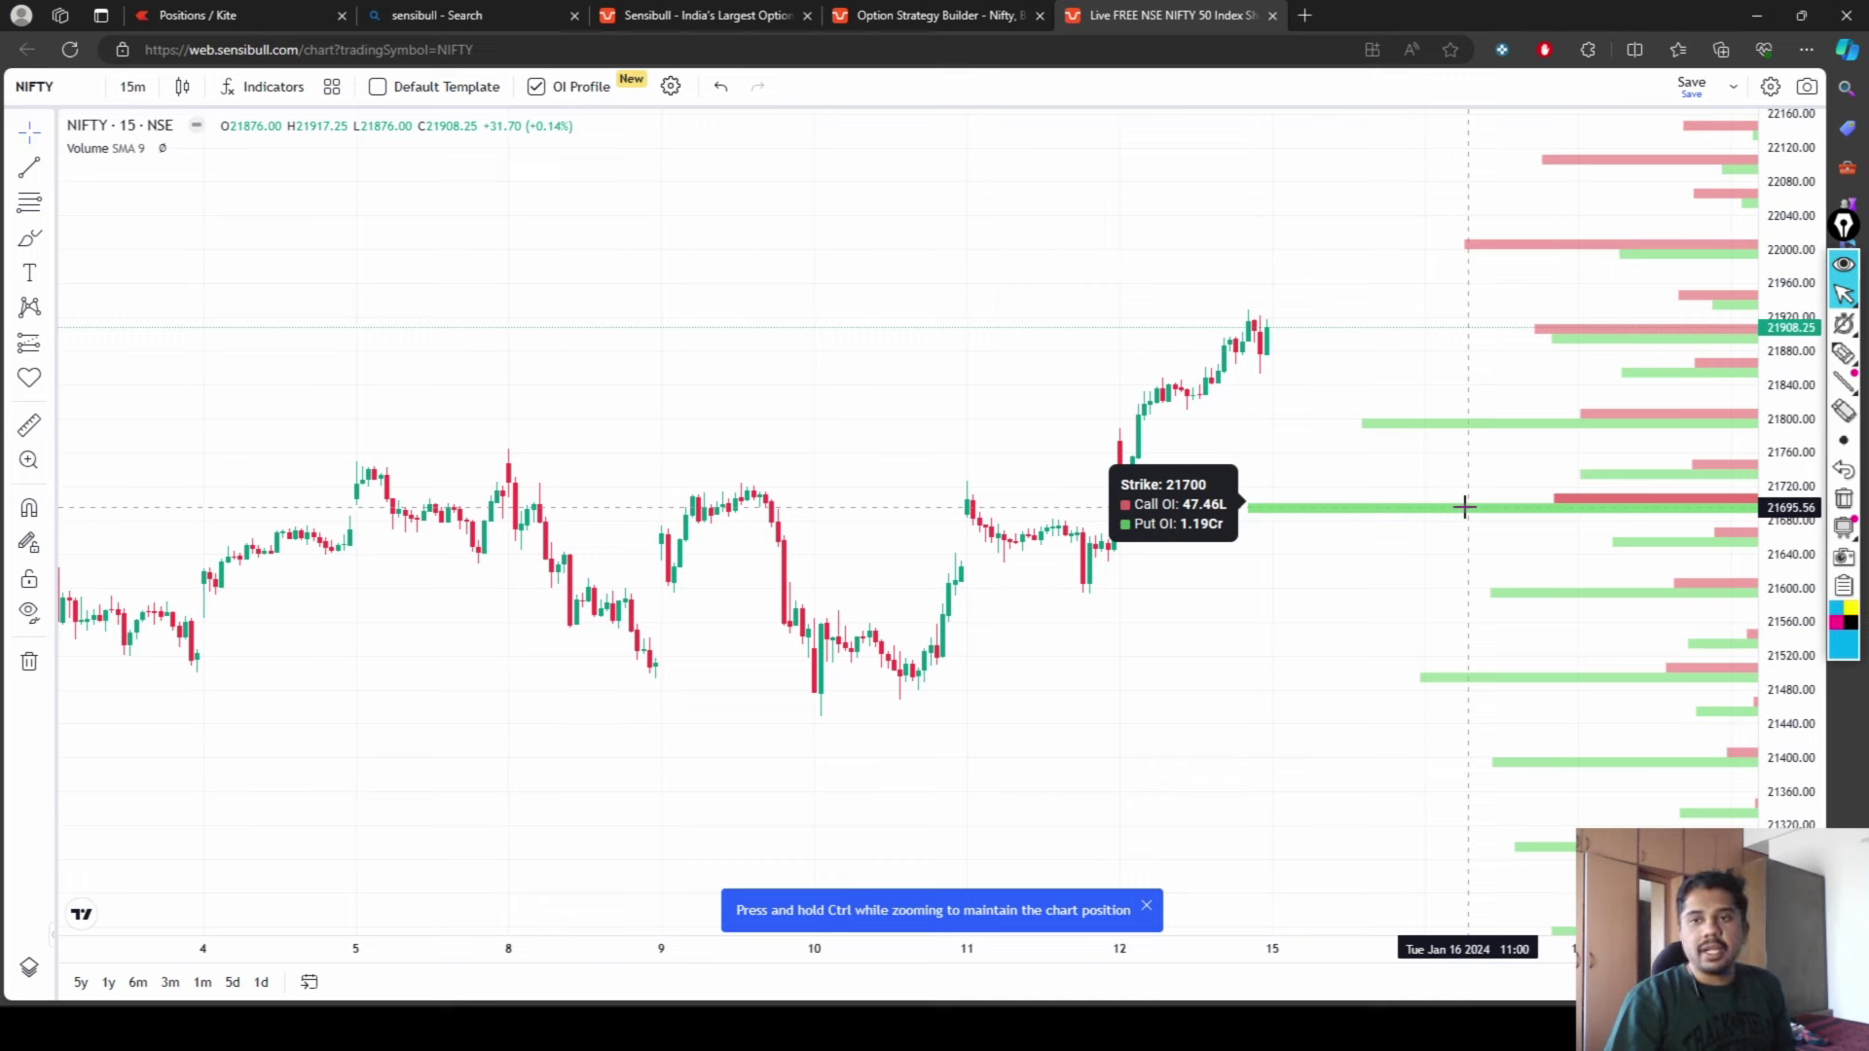
mouse_move(1491, 424)
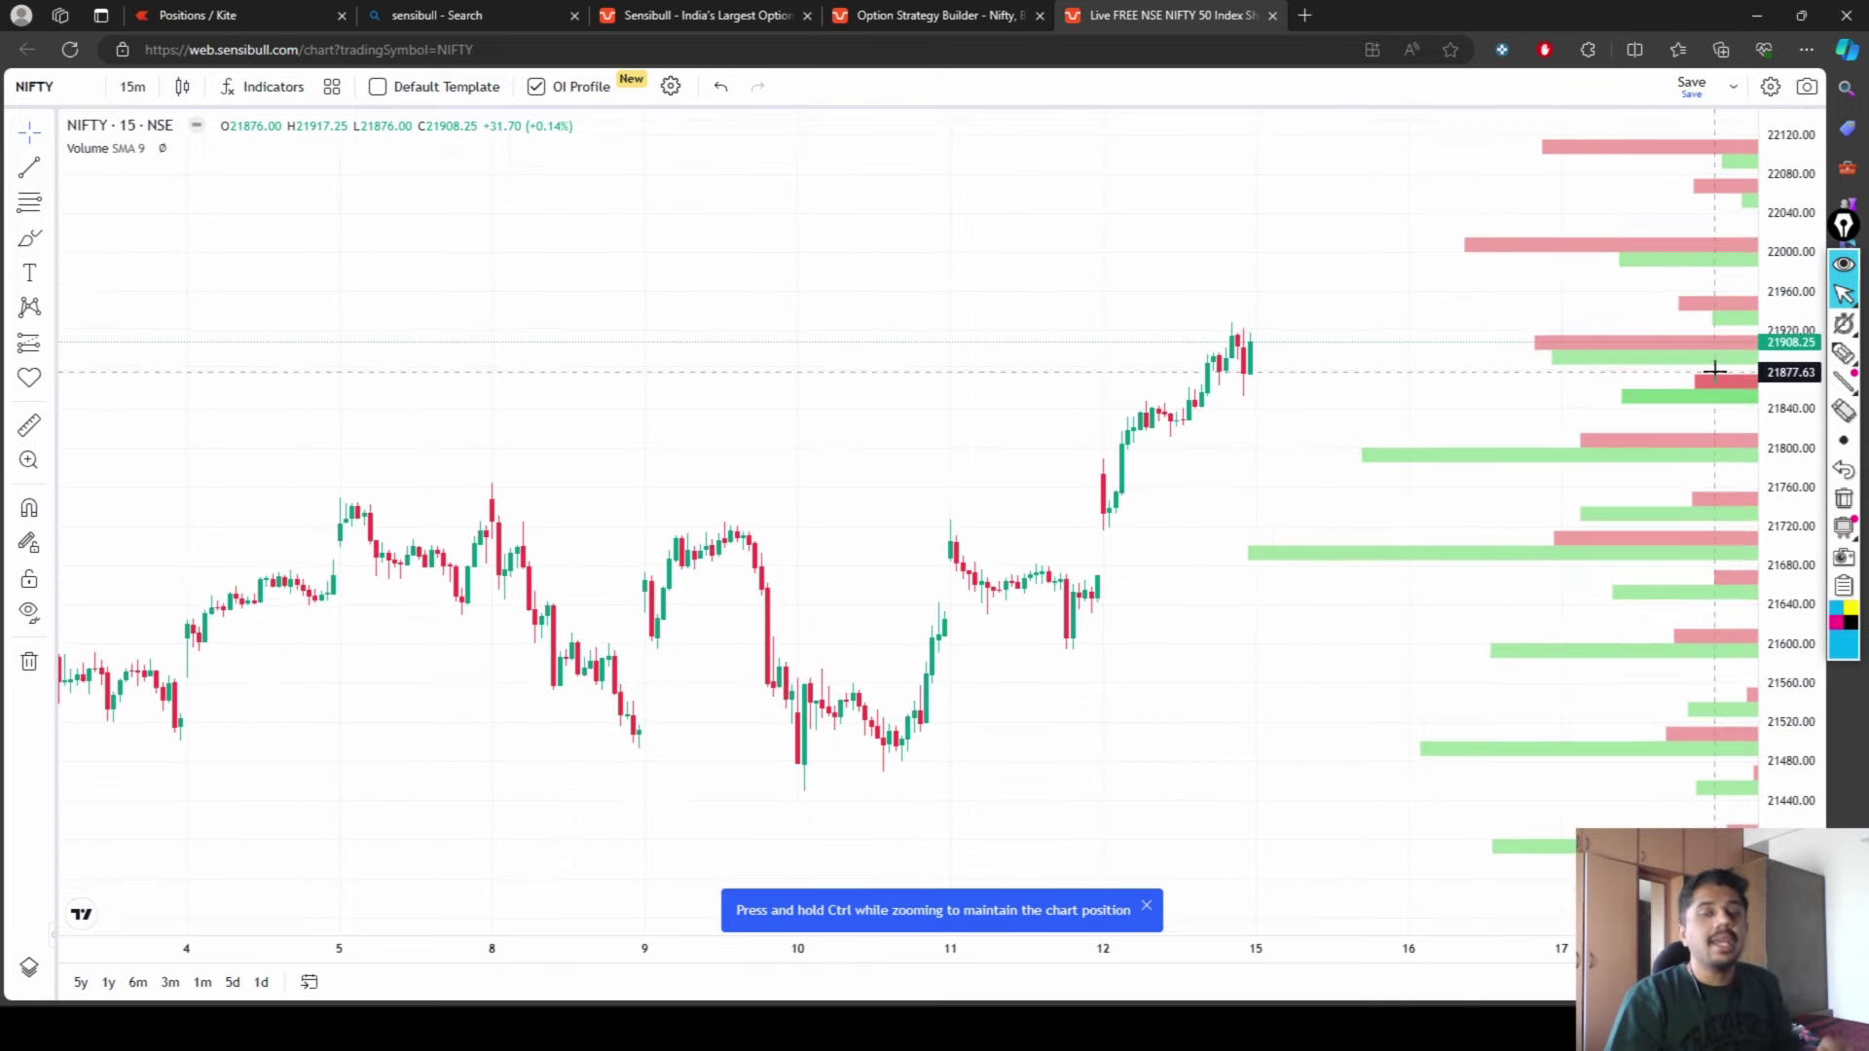
mouse_move(1635, 352)
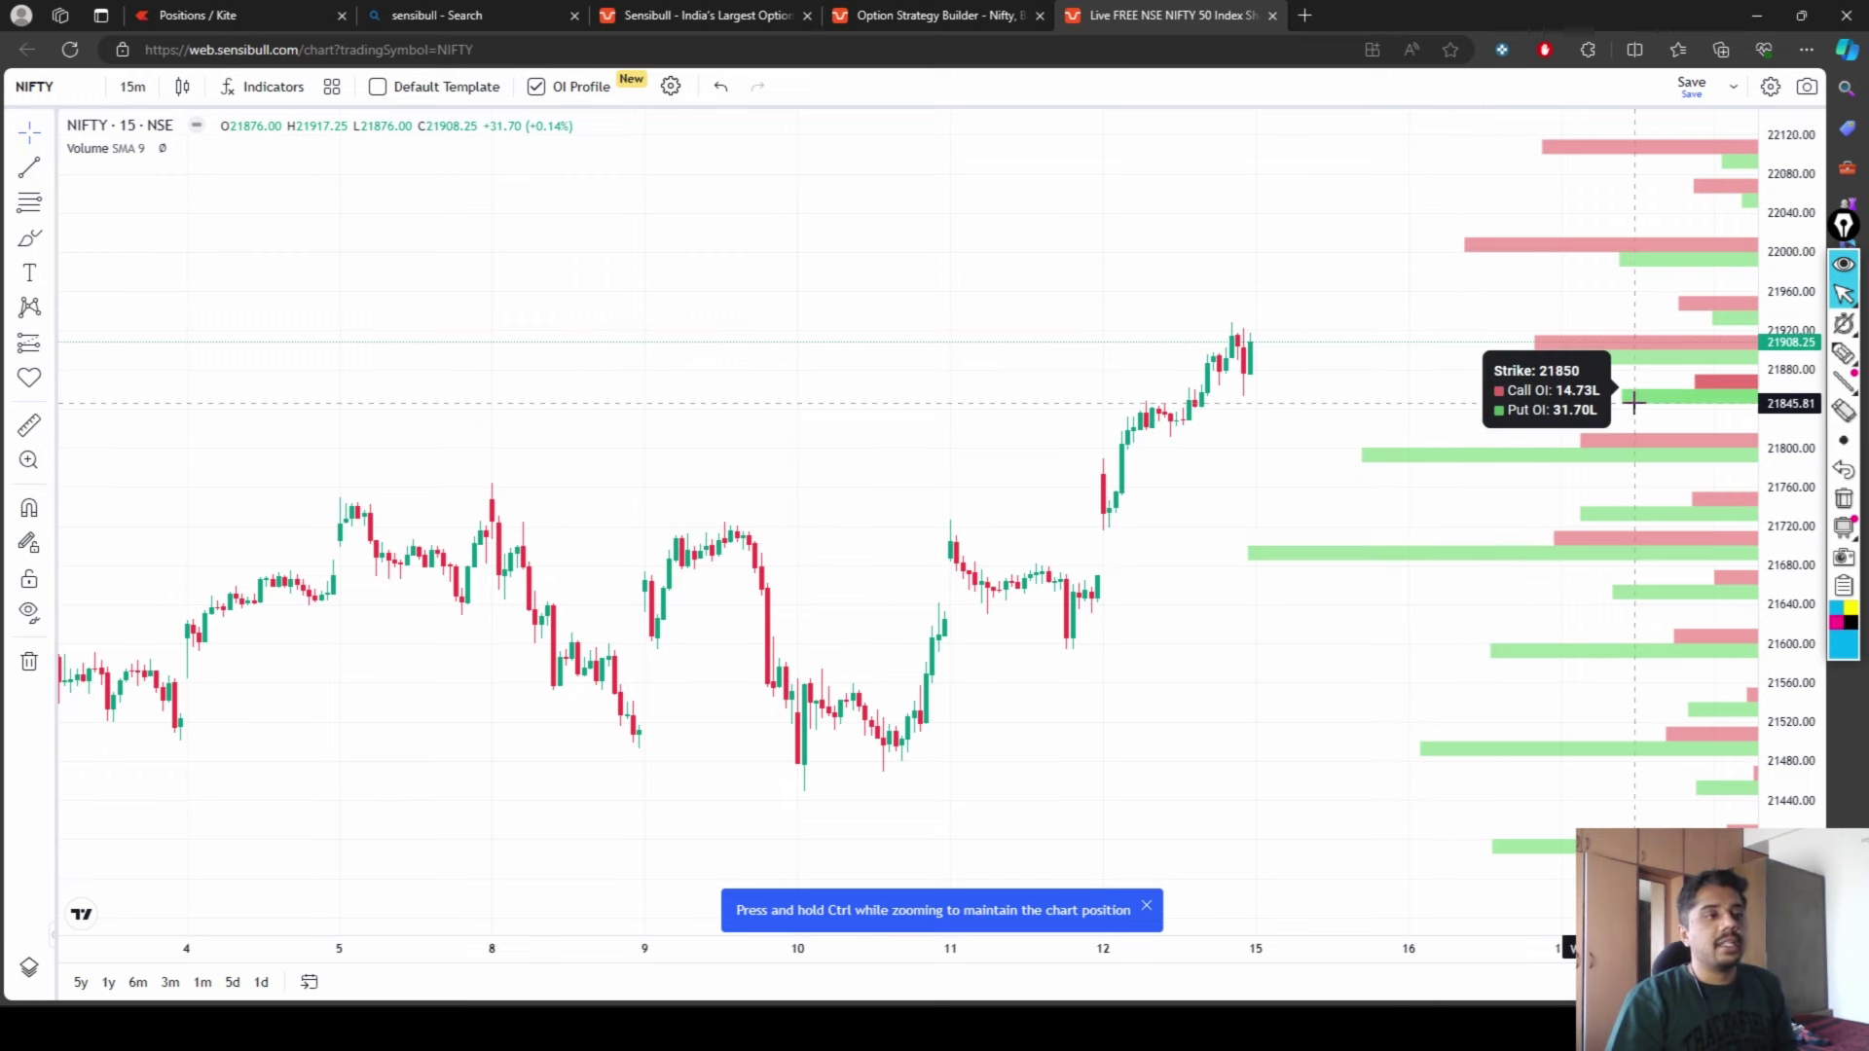
mouse_move(1568, 336)
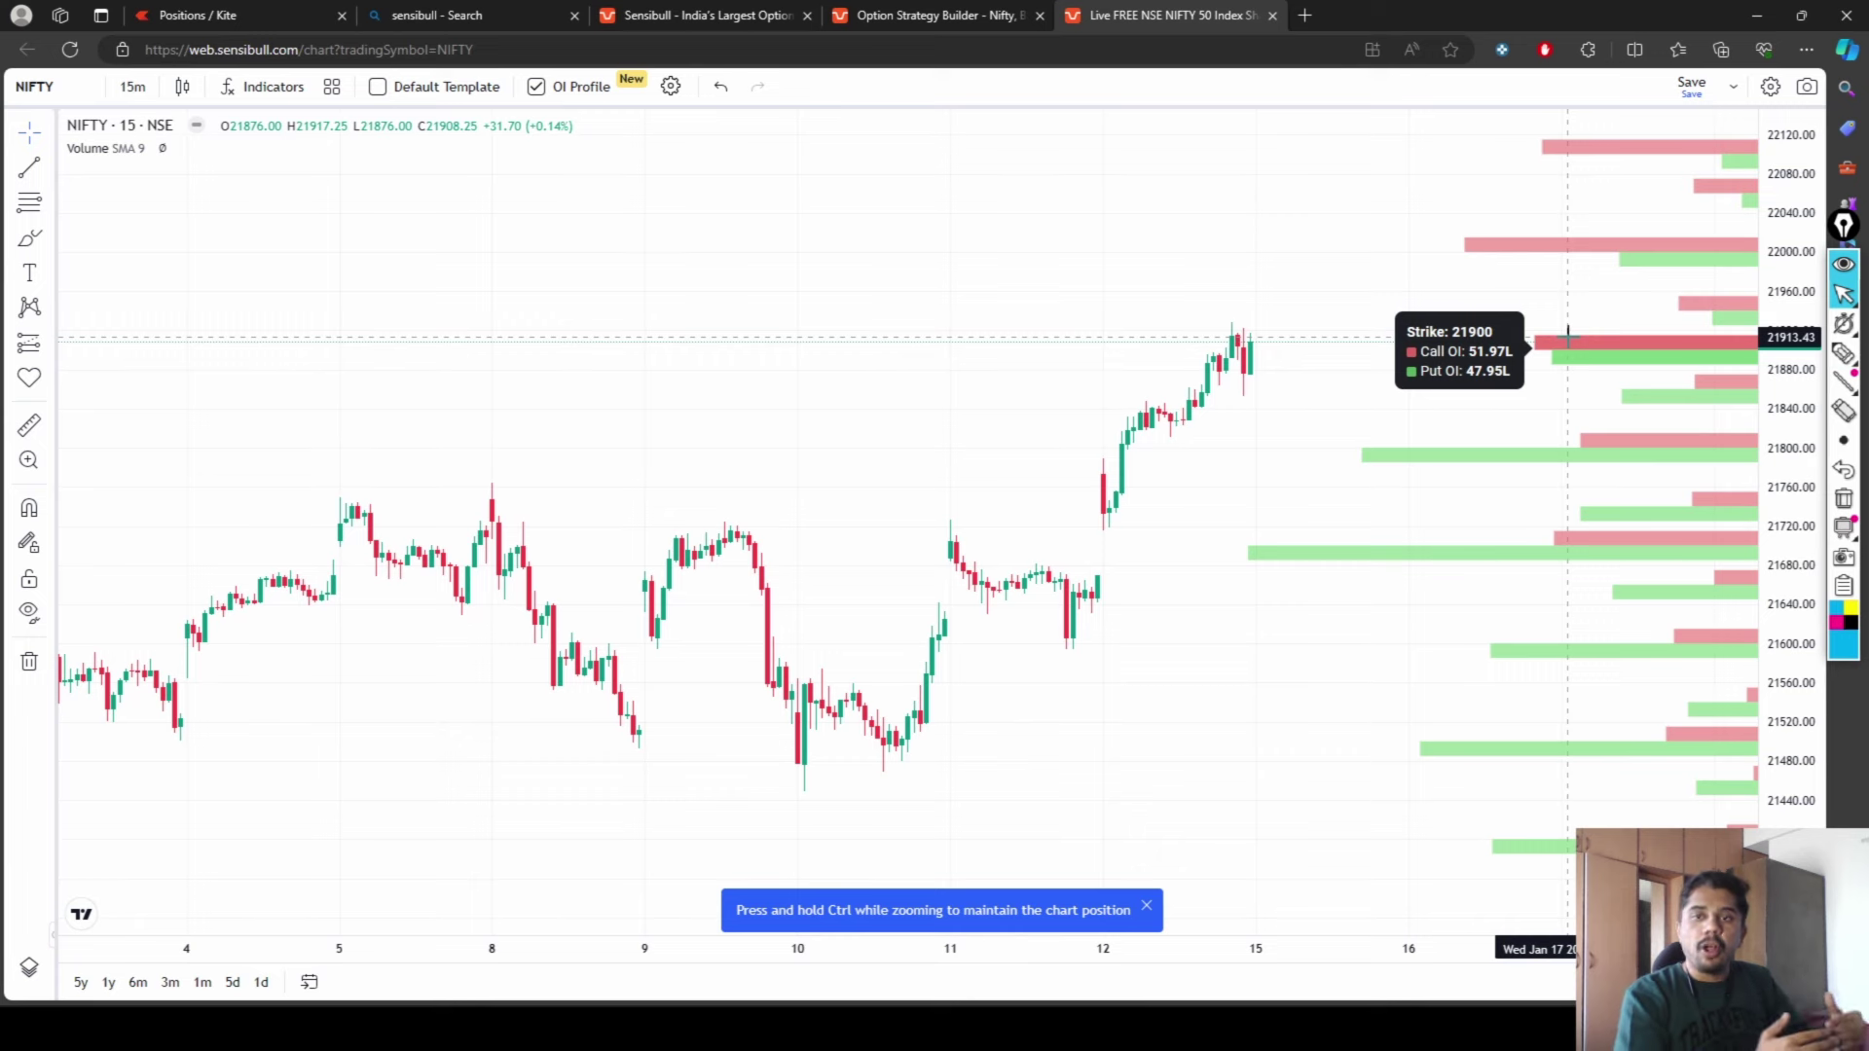
mouse_move(1454, 448)
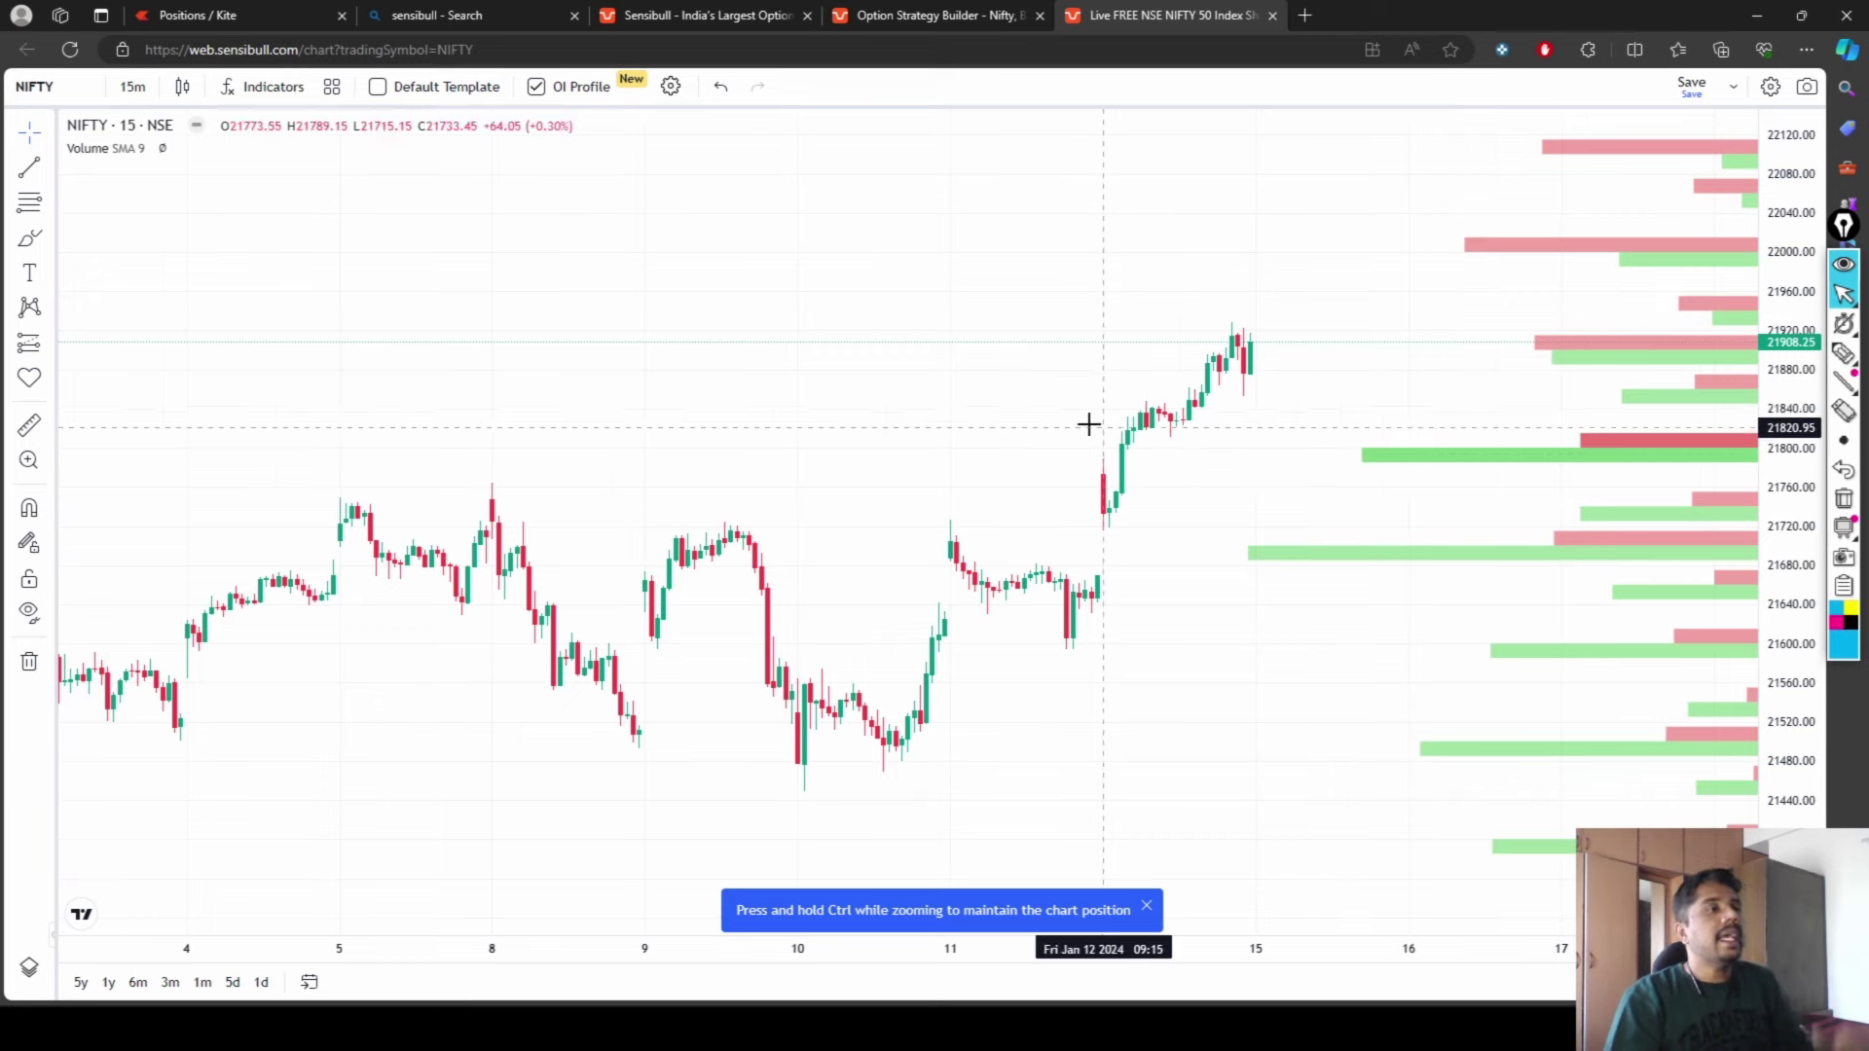
scroll(1169, 459, "up", 3)
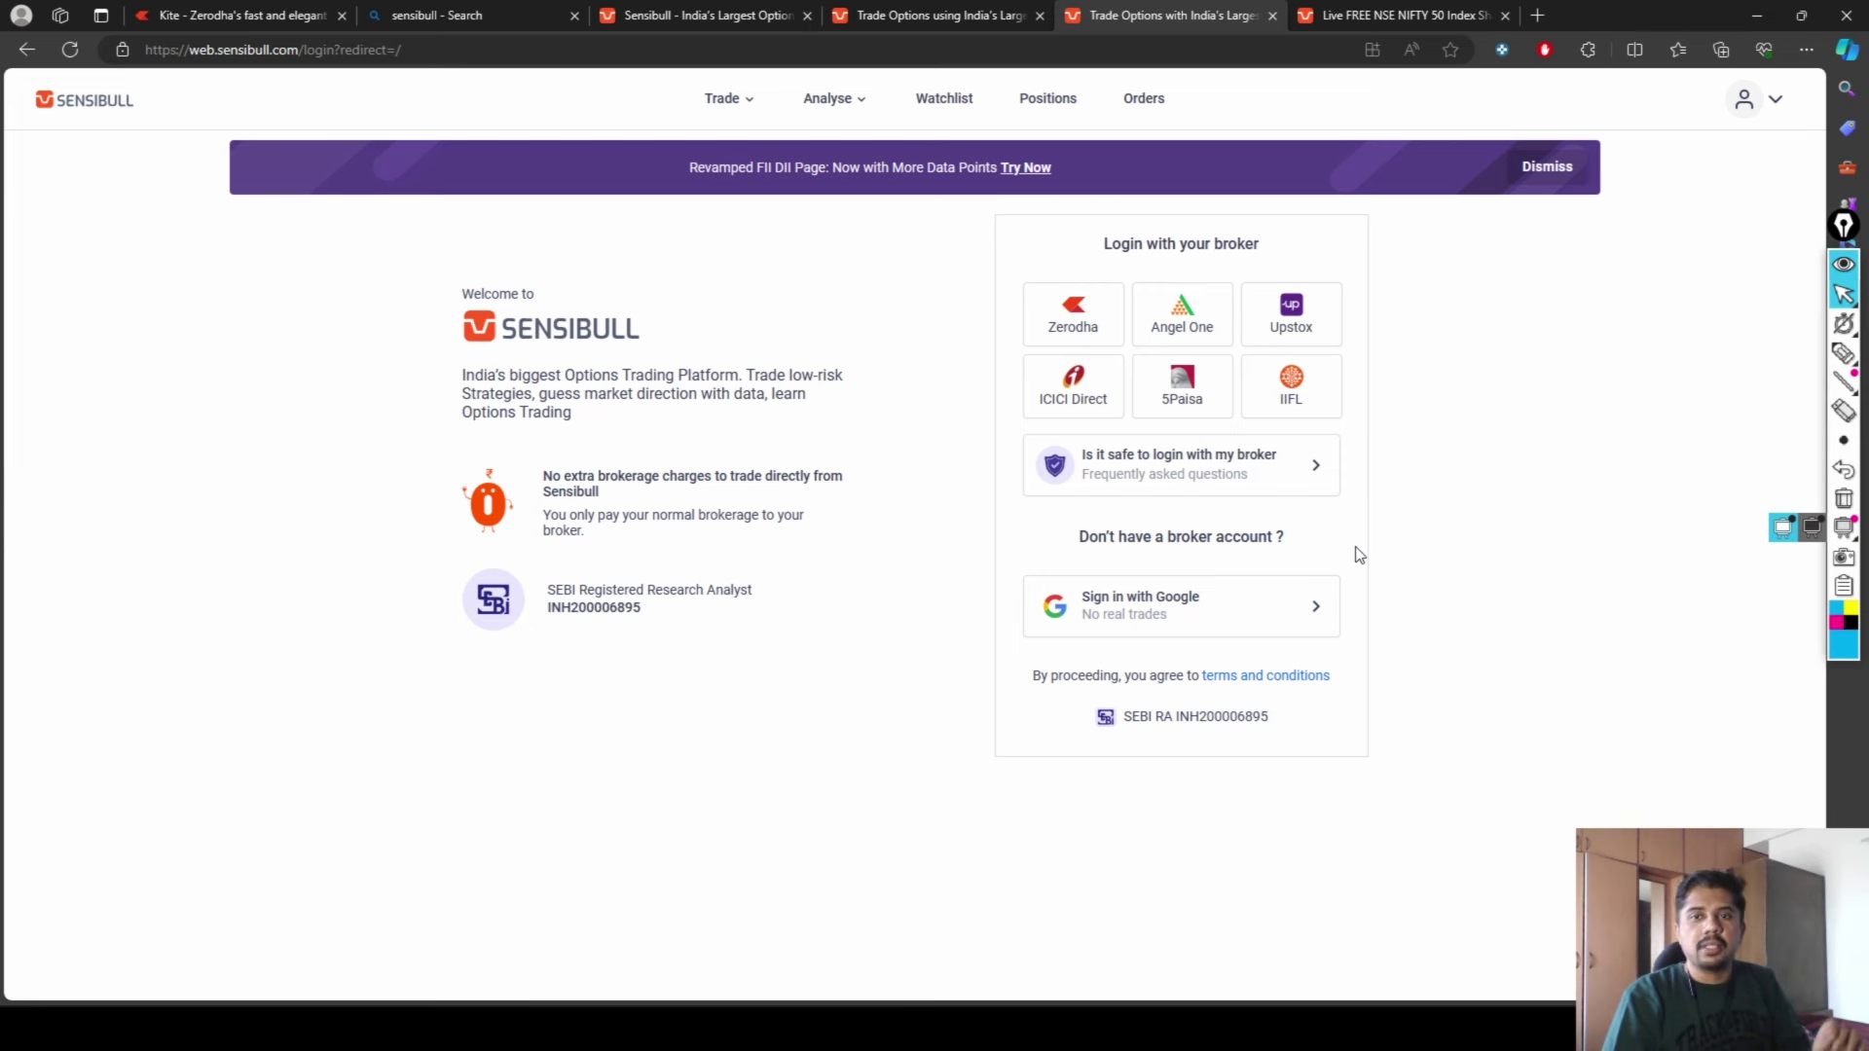
- Move the floating annotation toolbar off the browser sidebar and onto the page area
left_click_drag(1843, 225, 1752, 231)
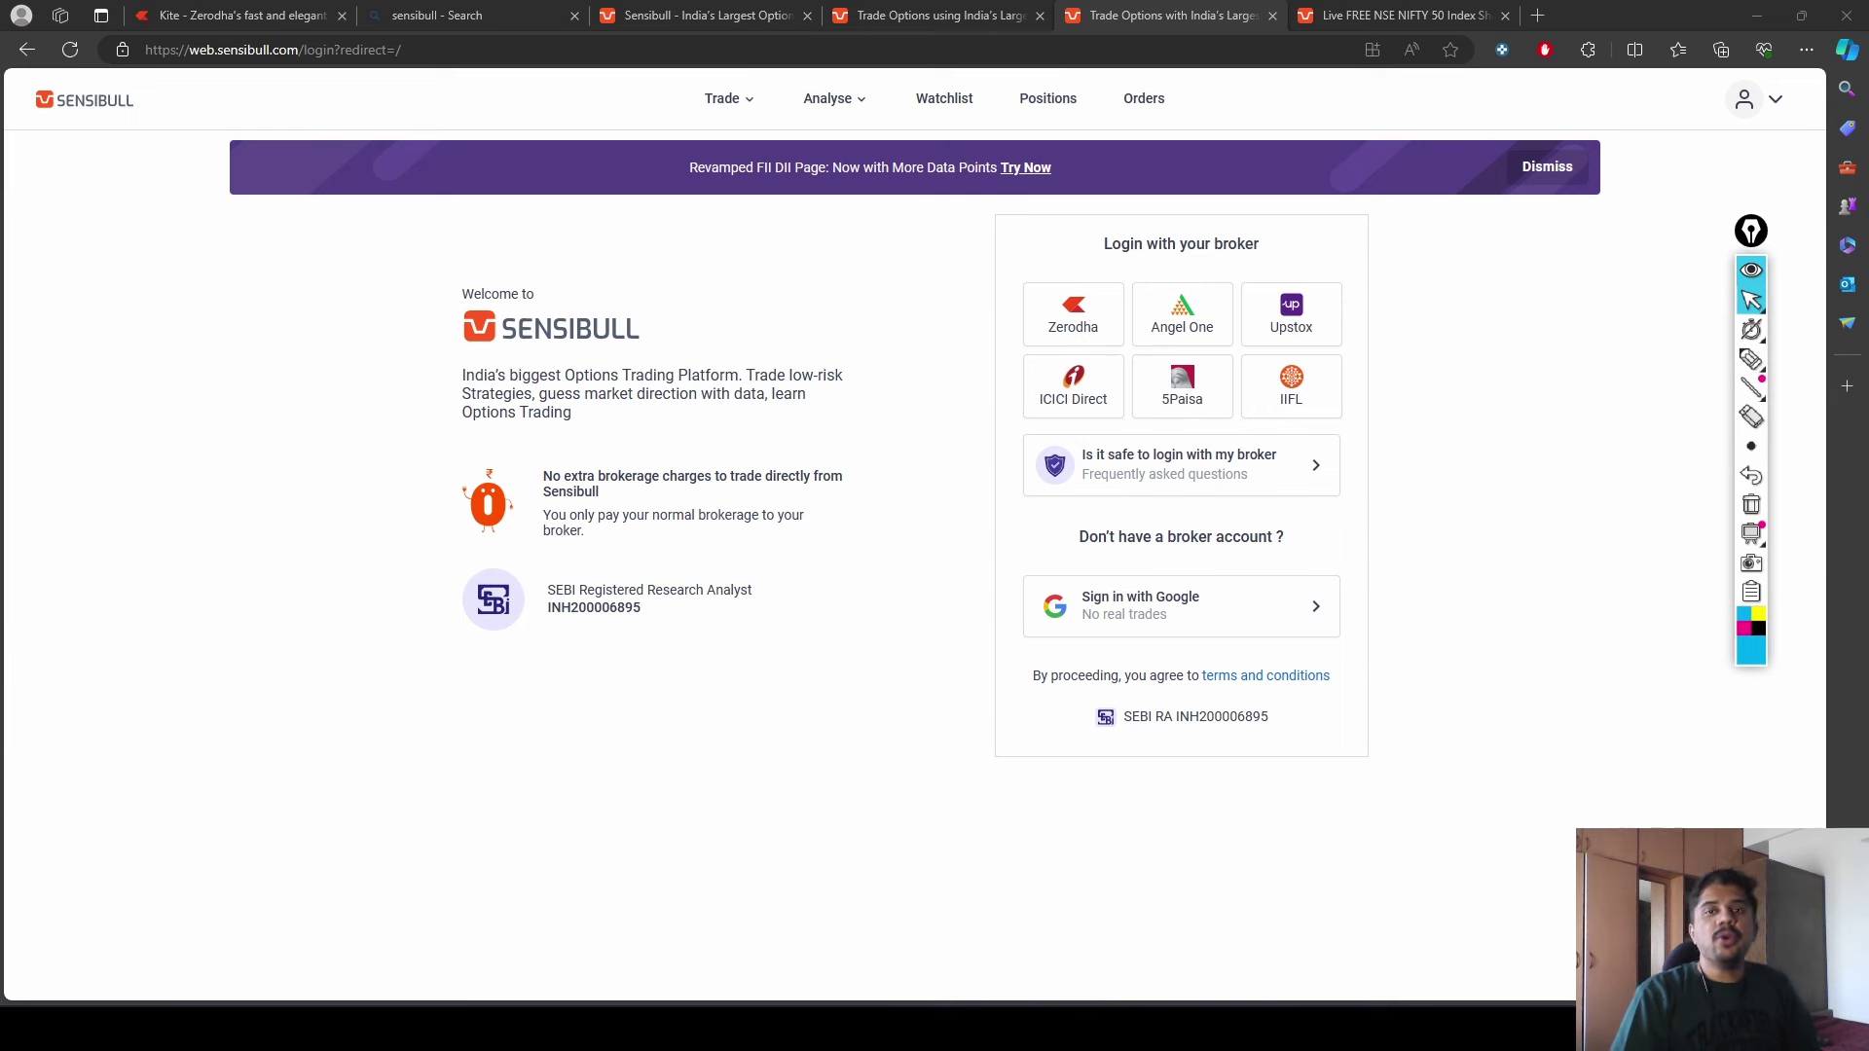